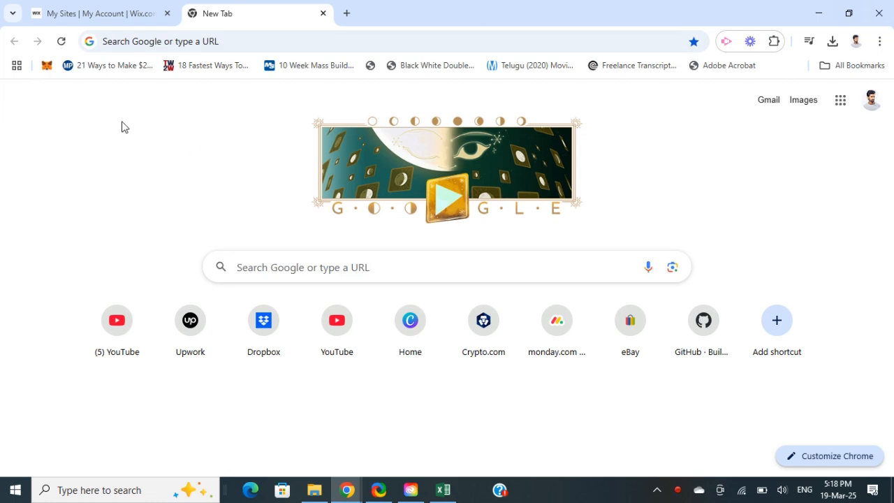
# Open the dashboard of My Site 5 from the Wix sites list
pyautogui.click(79, 15)
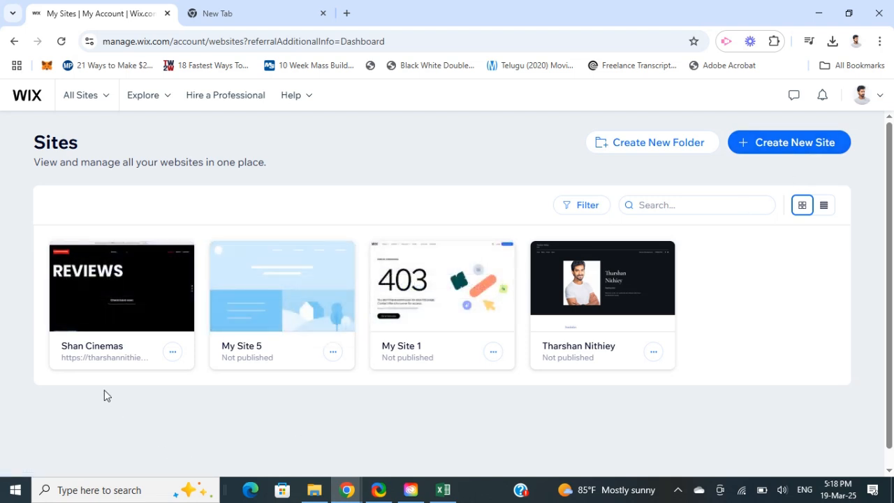
pyautogui.moveTo(260, 290)
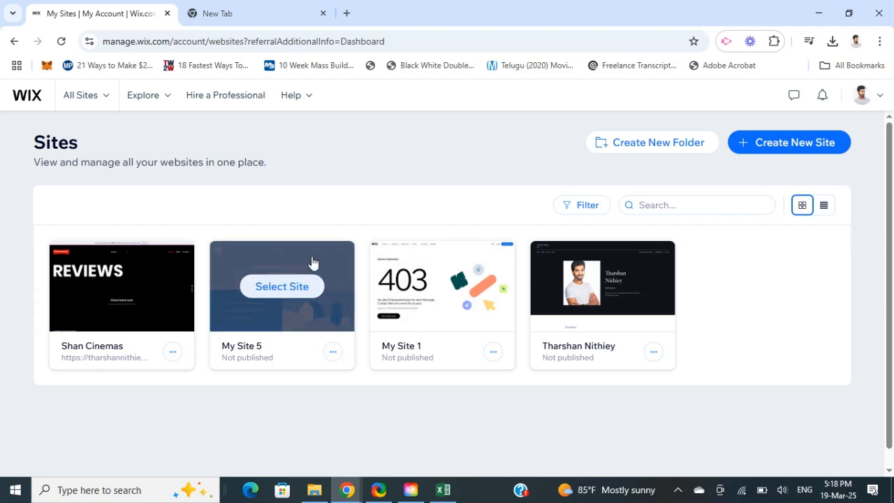
pyautogui.click(794, 150)
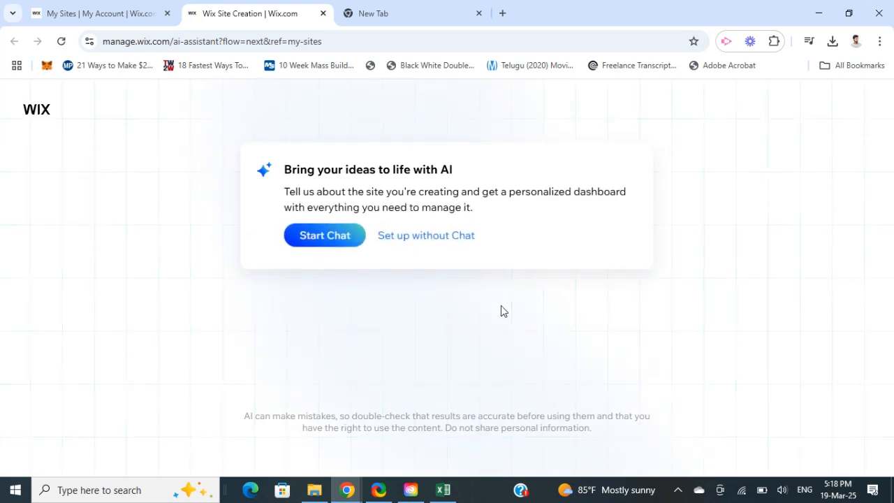
pyautogui.click(132, 14)
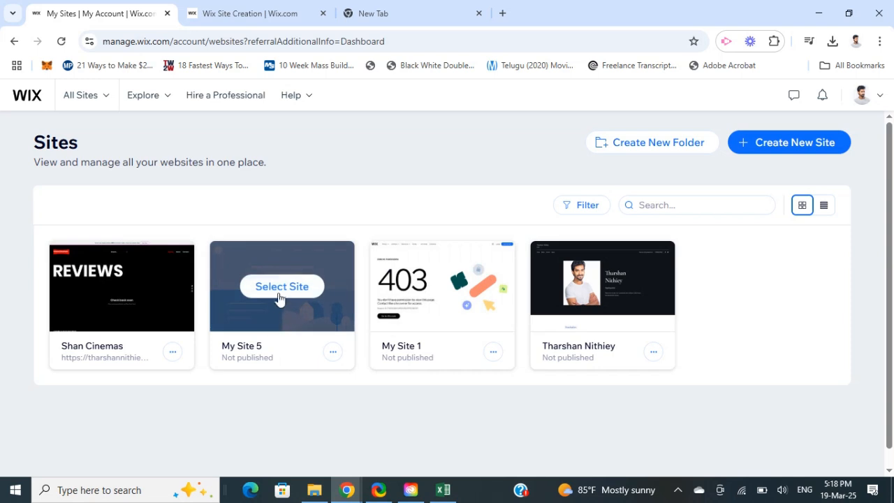
pyautogui.click(280, 283)
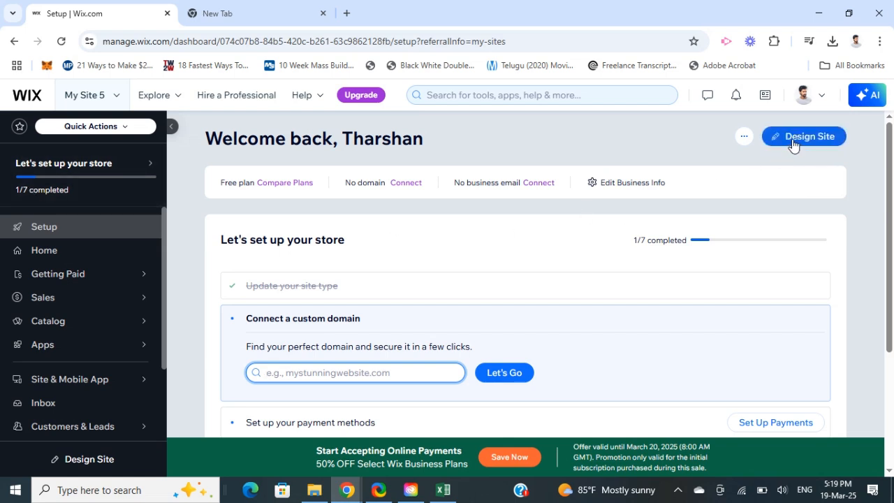
# Choose to design the site from a template and open the Wellness Shop eCommerce template for editing
pyautogui.click(793, 144)
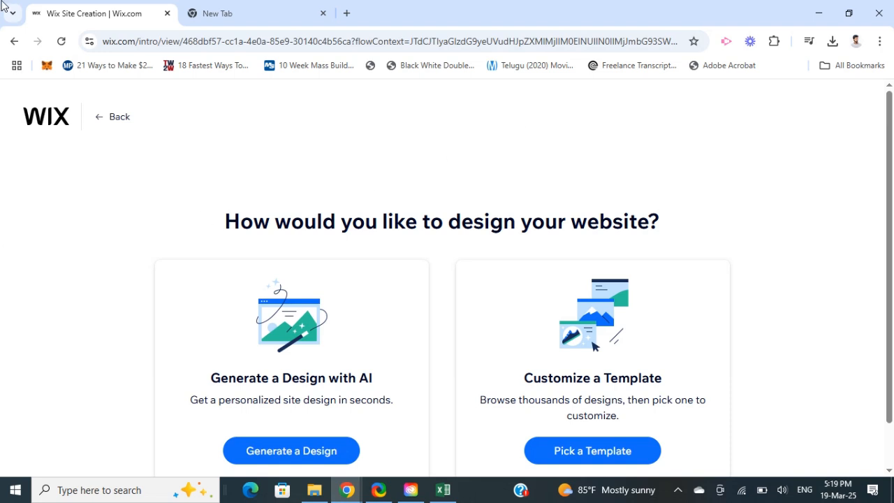
pyautogui.scroll(-1, 392, 265)
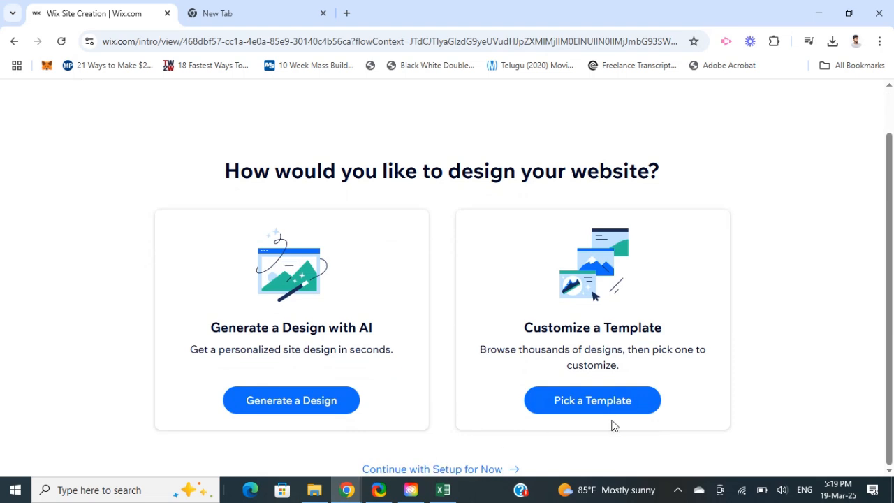
pyautogui.click(590, 402)
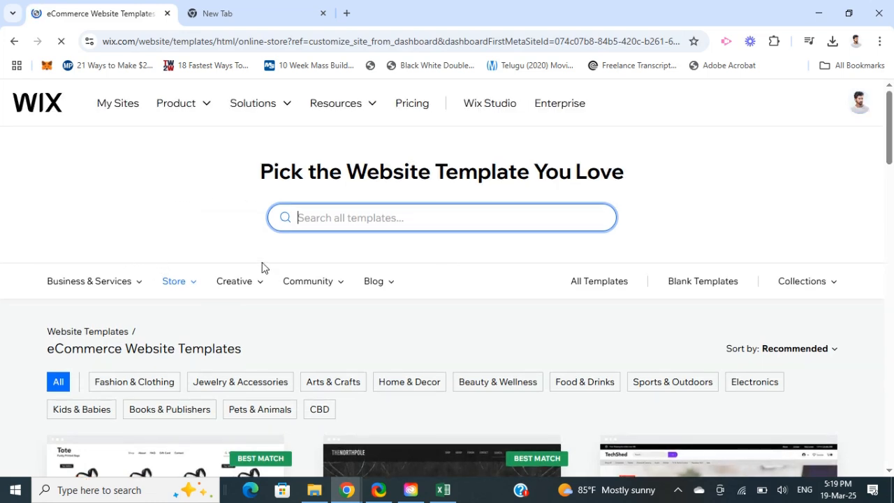
pyautogui.scroll(-5, 393, 280)
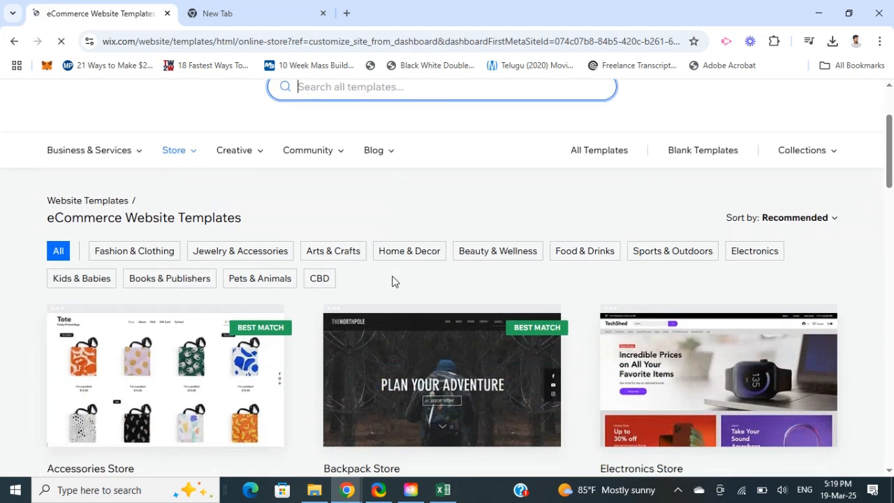
pyautogui.scroll(-1, 511, 320)
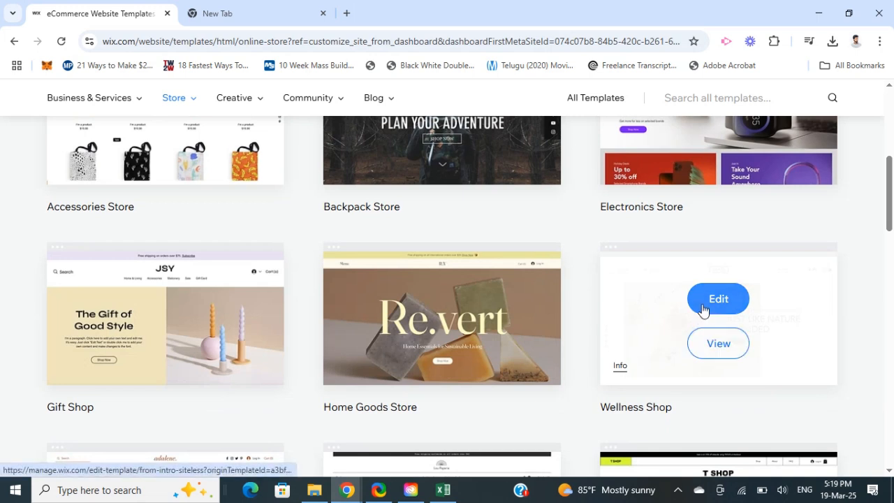
pyautogui.click(702, 309)
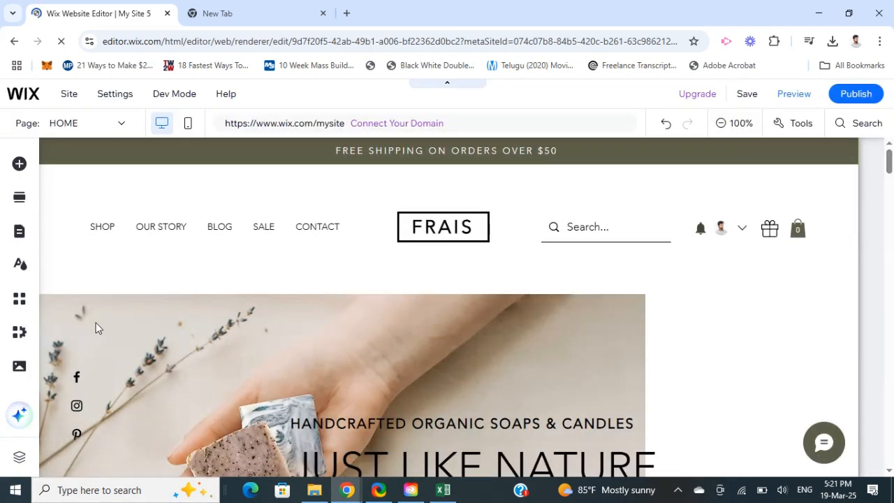
pyautogui.click(19, 268)
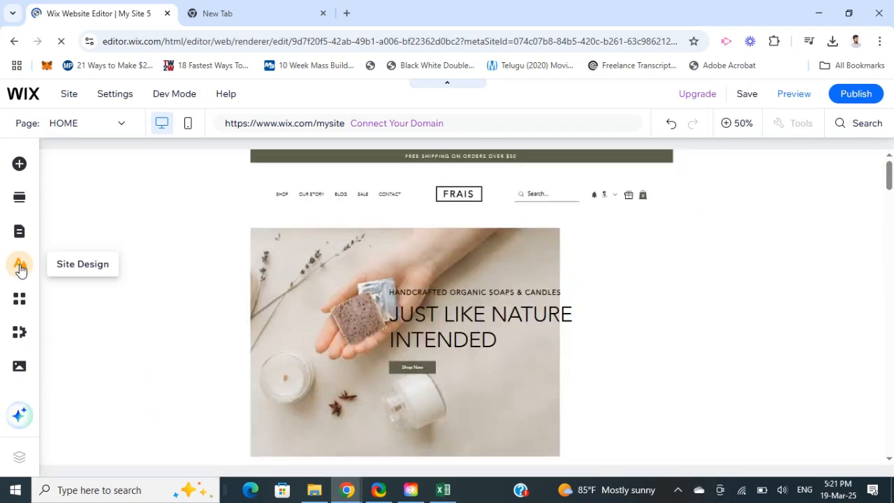
pyautogui.moveTo(20, 267)
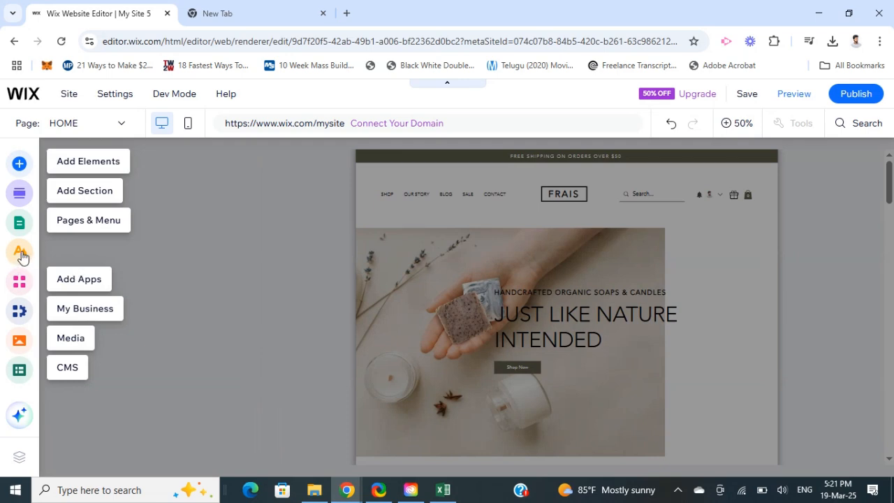
pyautogui.click(69, 261)
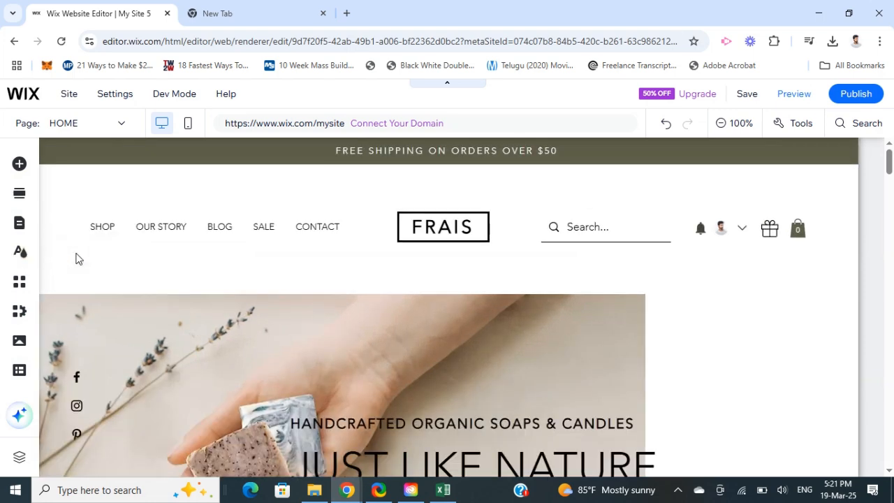
pyautogui.click(20, 251)
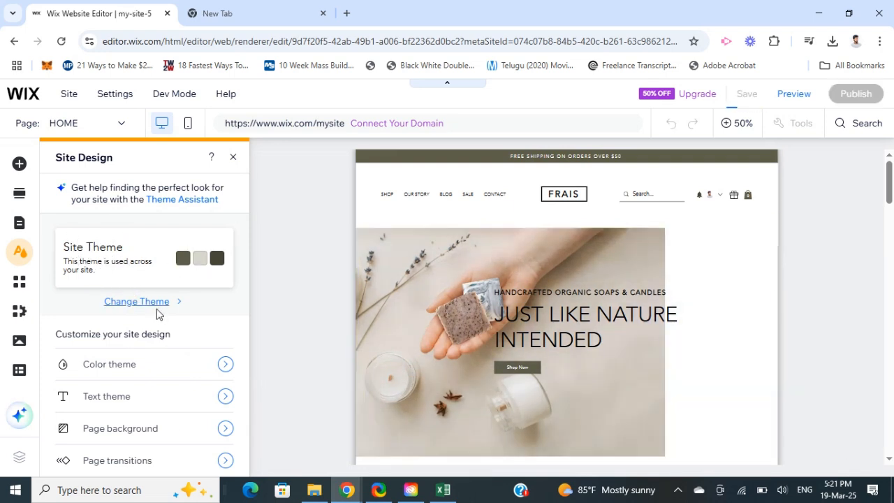
pyautogui.click(147, 304)
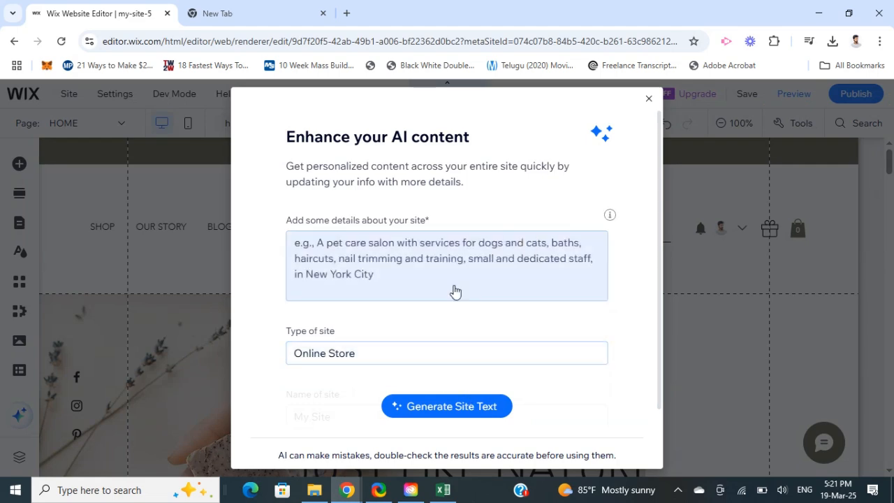
pyautogui.scroll(-1, 419, 307)
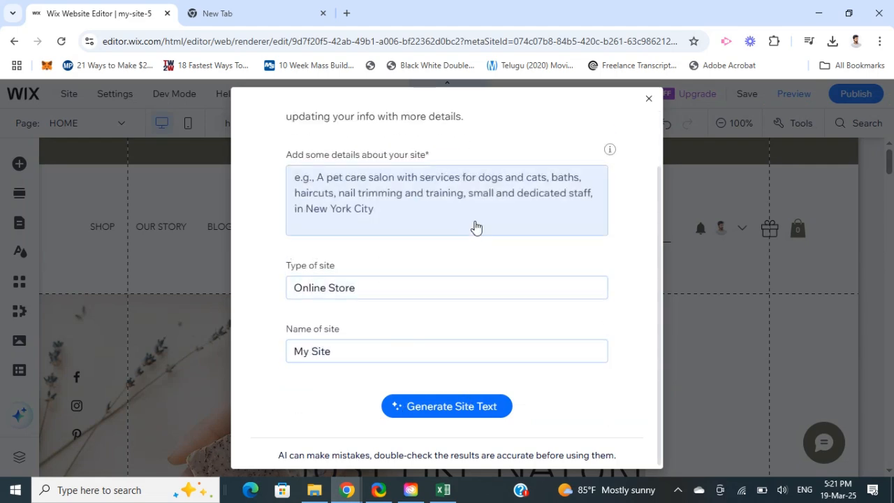
pyautogui.click(651, 101)
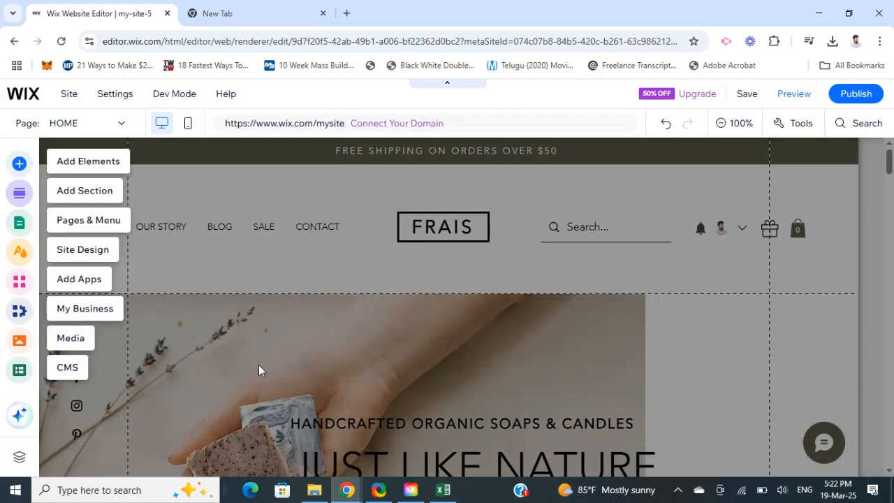
# Change the site theme, trying Energetic first and applying Retro vibrant, and return to the site design options
pyautogui.click(17, 252)
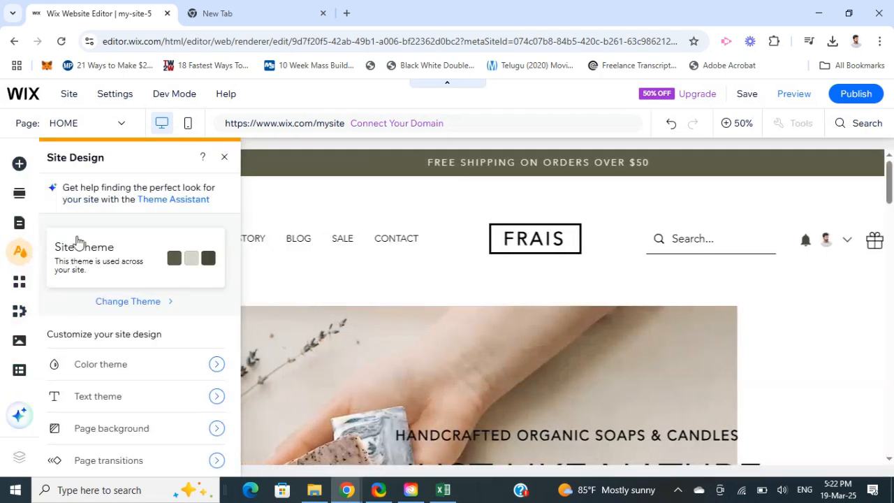
pyautogui.click(133, 302)
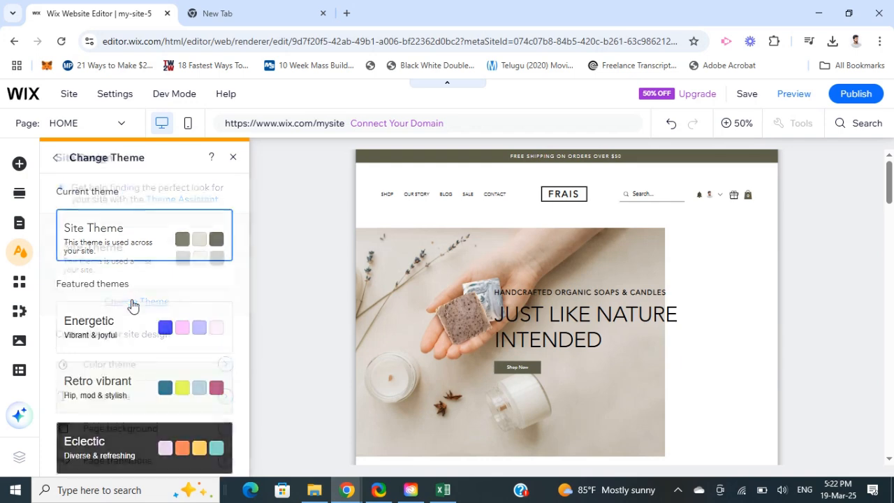
pyautogui.scroll(-1, 109, 297)
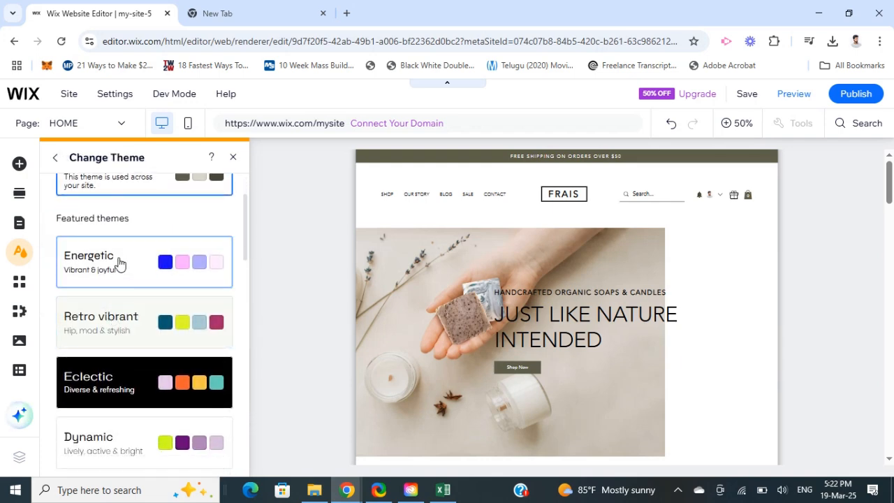
pyautogui.click(163, 274)
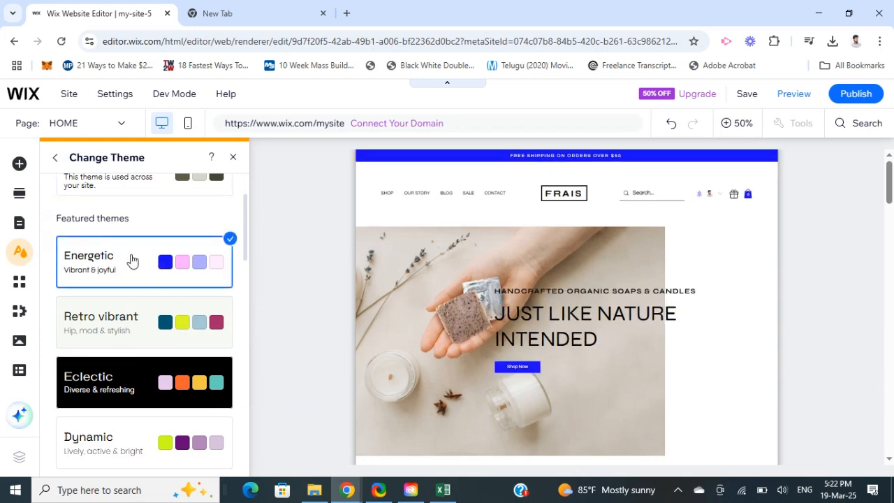
pyautogui.click(124, 331)
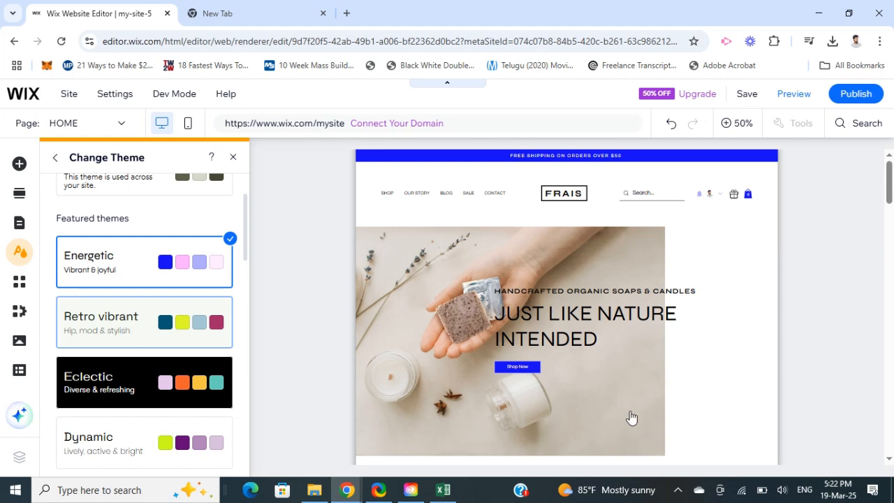
pyautogui.scroll(1, 150, 258)
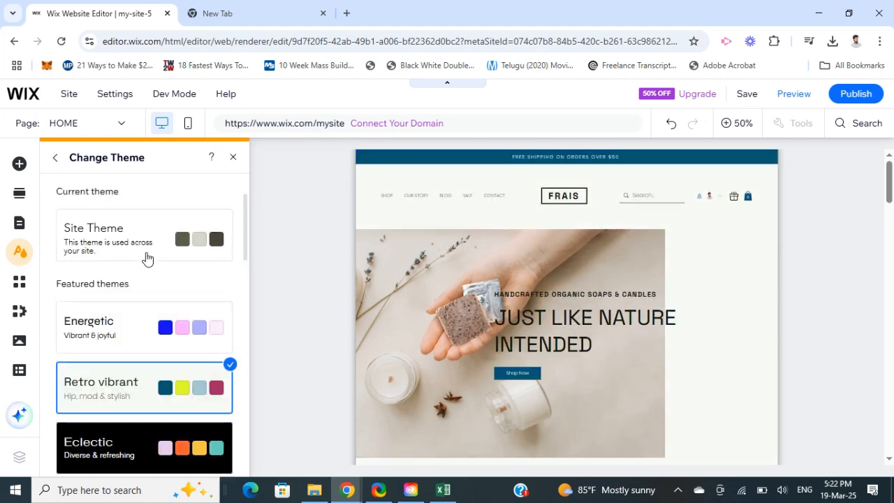
pyautogui.scroll(-4, 150, 318)
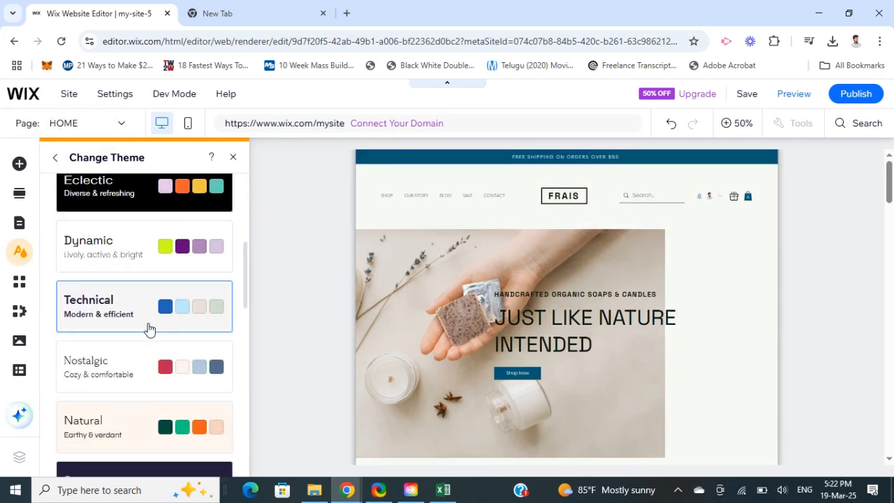
pyautogui.scroll(-3, 152, 346)
pyautogui.scroll(8, 152, 335)
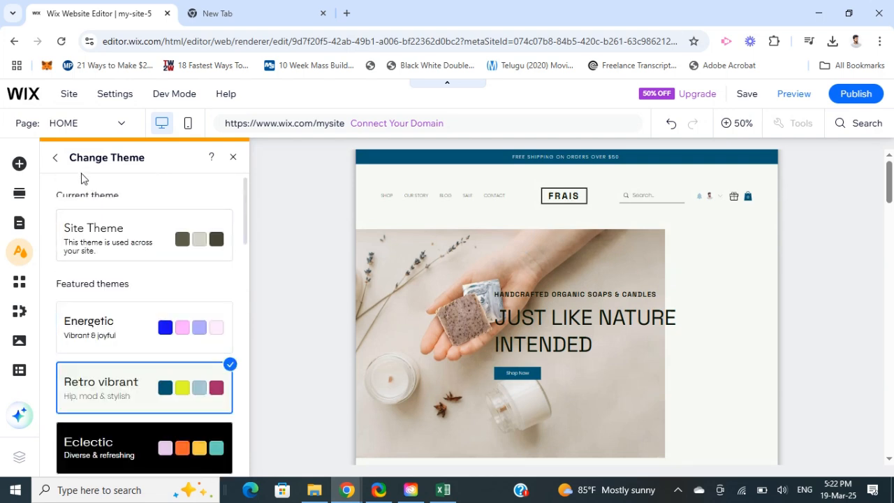
pyautogui.click(56, 158)
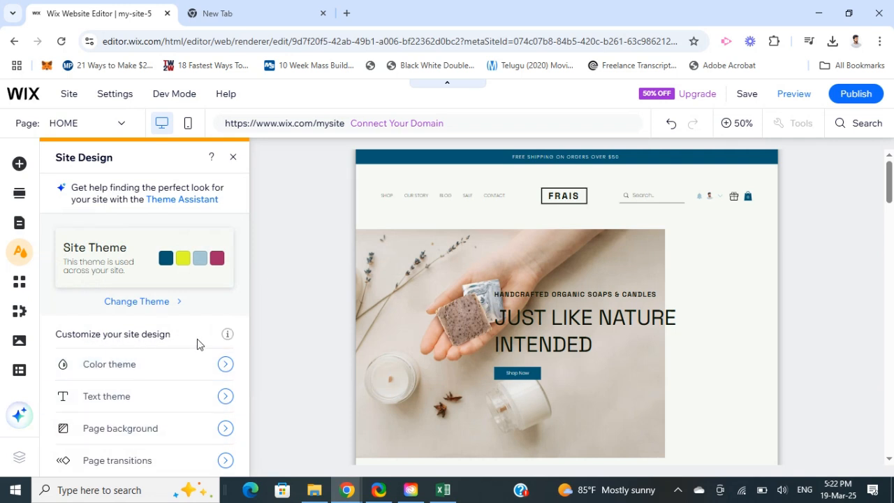
# Customize the color theme by changing the light base color to a medium green and applying it
pyautogui.click(133, 371)
pyautogui.scroll(-1, 143, 266)
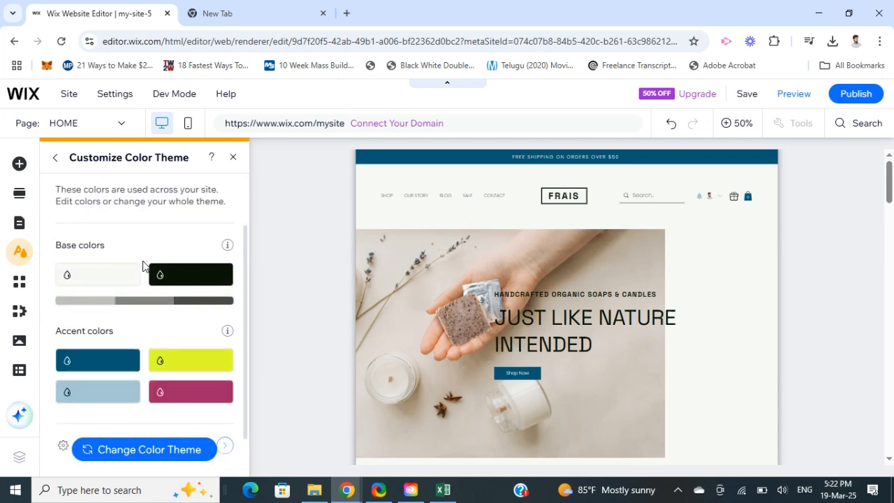
pyautogui.scroll(-1, 142, 265)
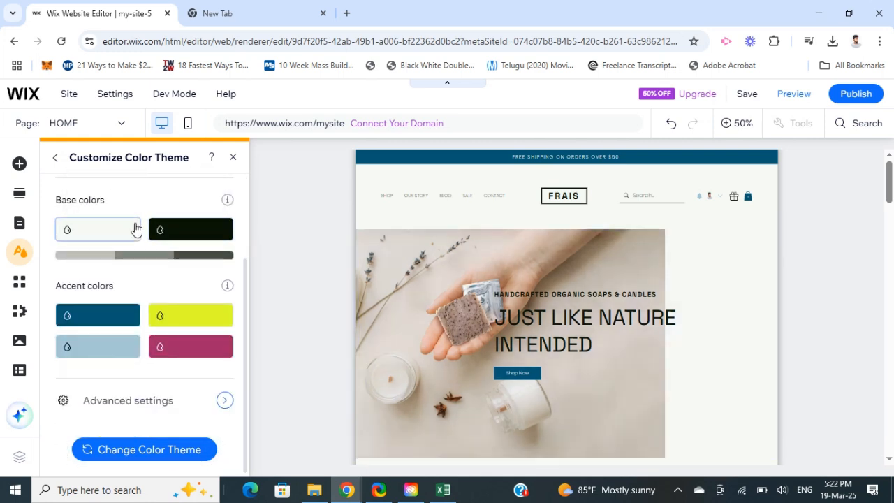
pyautogui.click(189, 232)
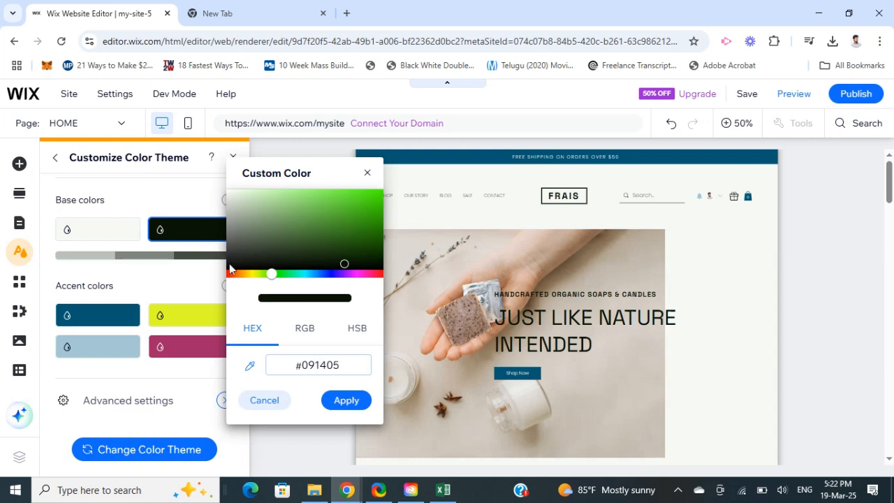
pyautogui.click(84, 221)
pyautogui.click(93, 237)
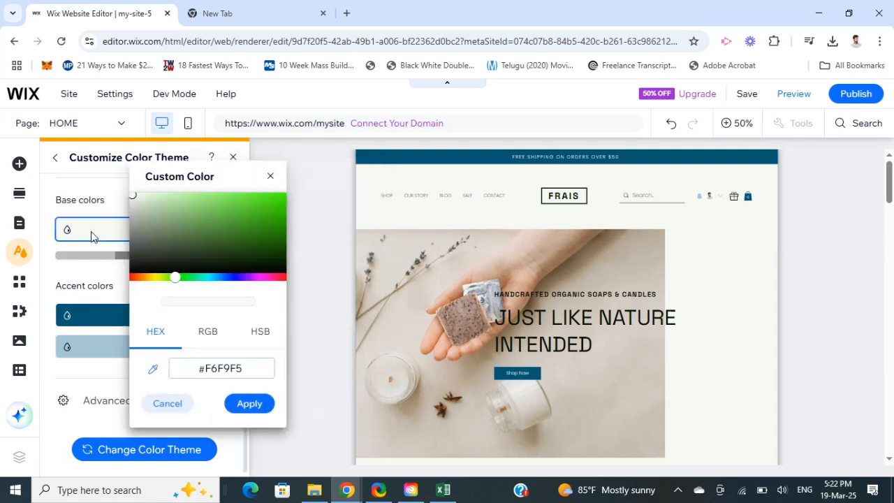
pyautogui.click(136, 197)
pyautogui.click(139, 209)
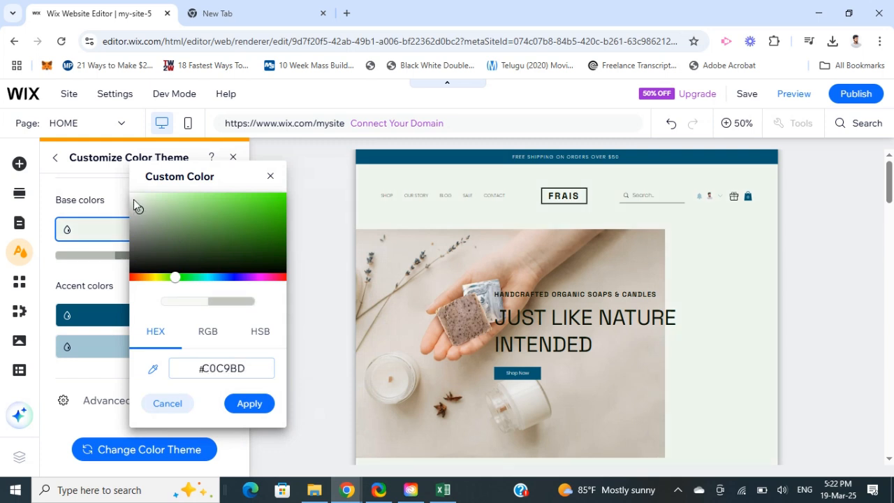
pyautogui.moveTo(139, 207); pyautogui.dragTo(162, 208)
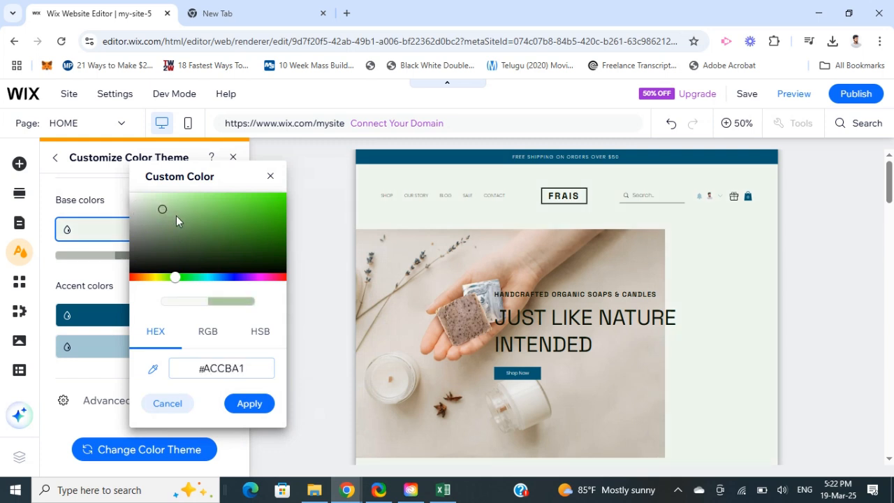
pyautogui.click(177, 216)
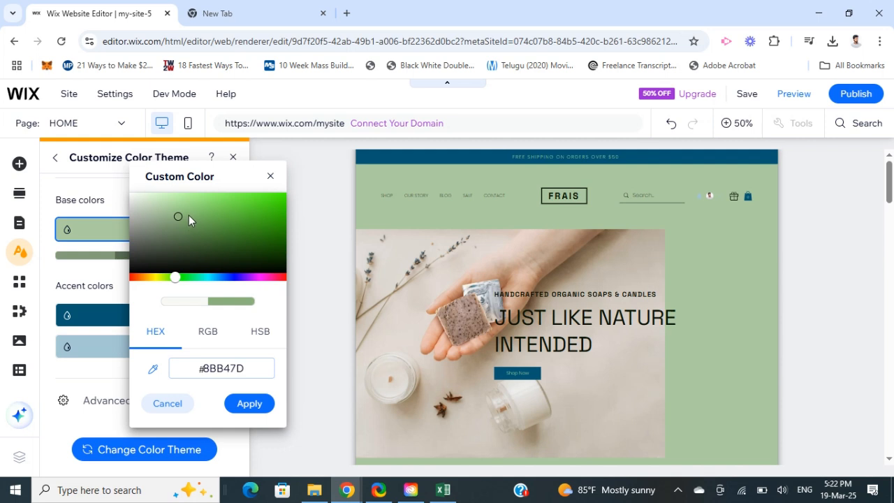
pyautogui.click(188, 215)
pyautogui.click(249, 404)
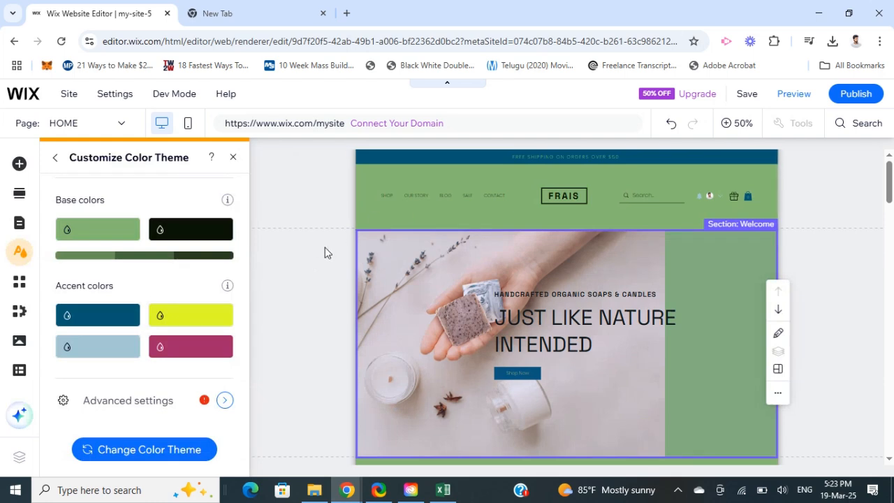
# Change the dark blue accent color of the color theme to a medium blue, #3176AE
pyautogui.scroll(-2, 294, 278)
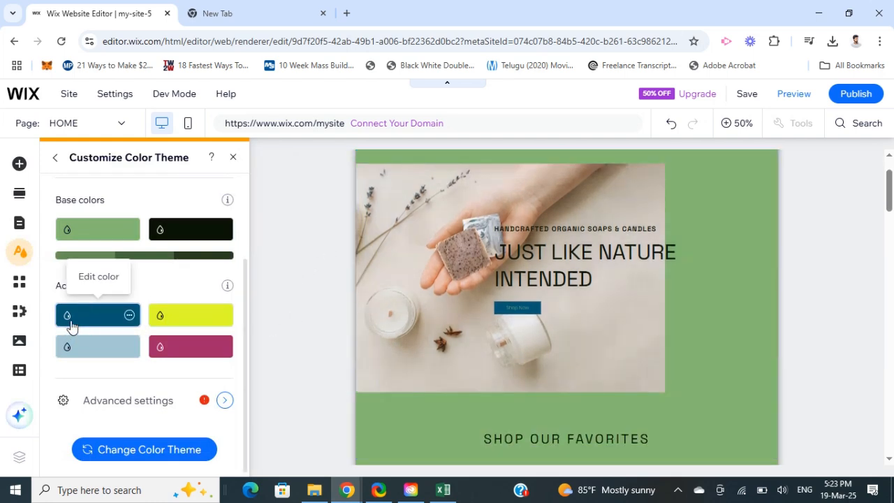
pyautogui.scroll(-5, 552, 360)
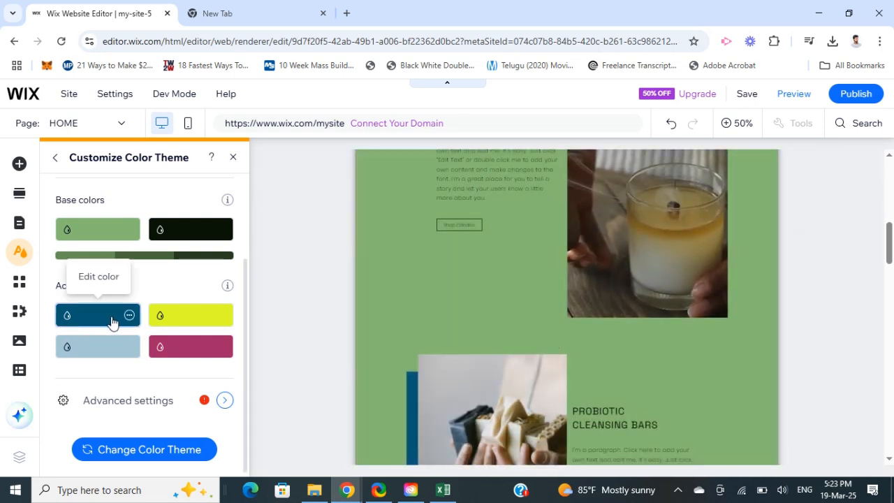
pyautogui.click(111, 319)
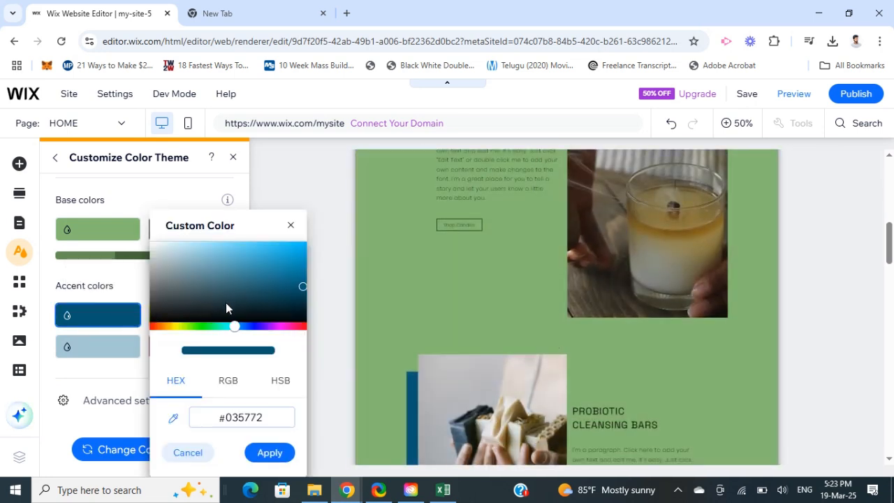
pyautogui.moveTo(234, 328); pyautogui.dragTo(220, 327)
pyautogui.click(241, 326)
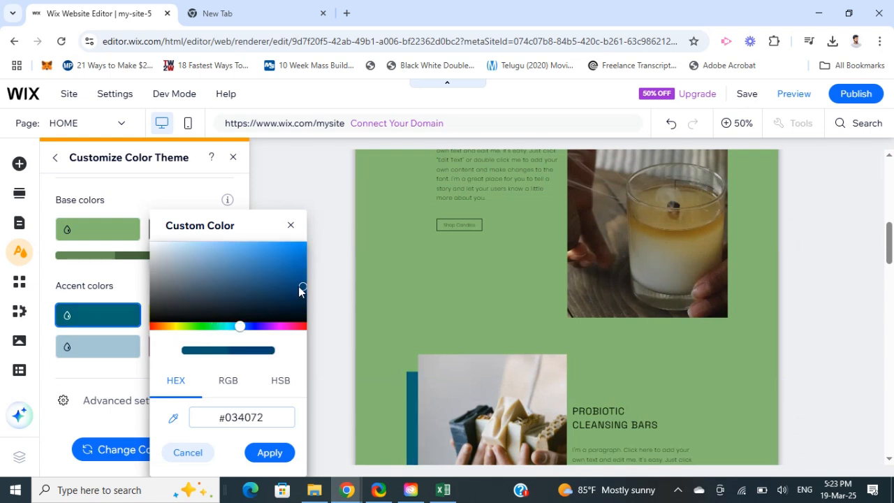
pyautogui.click(298, 286)
pyautogui.click(255, 278)
pyautogui.click(252, 264)
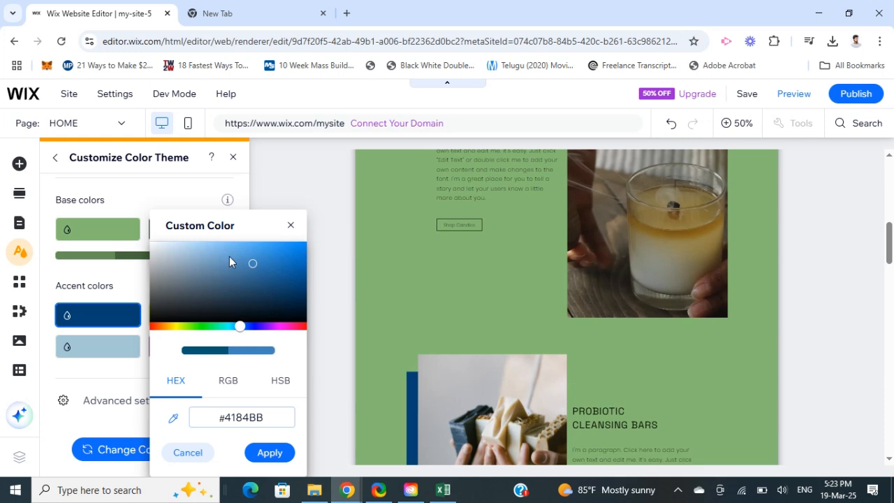
pyautogui.click(229, 255)
pyautogui.click(220, 256)
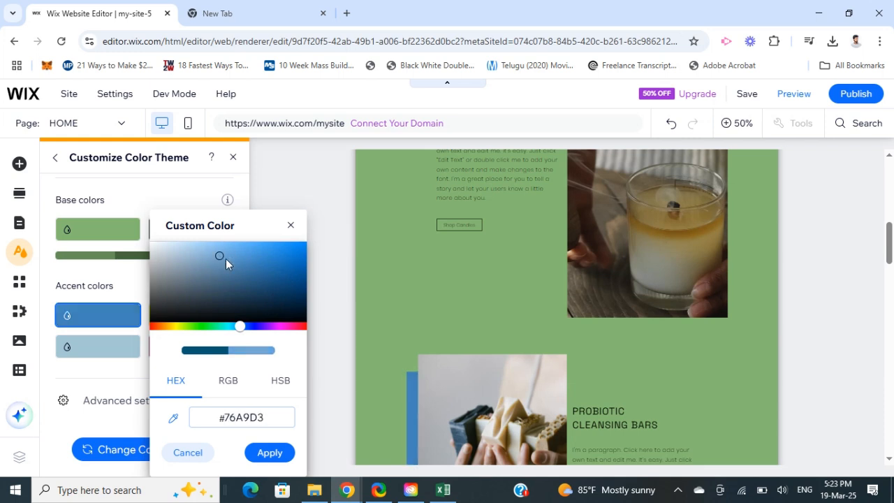
pyautogui.click(271, 282)
pyautogui.click(263, 268)
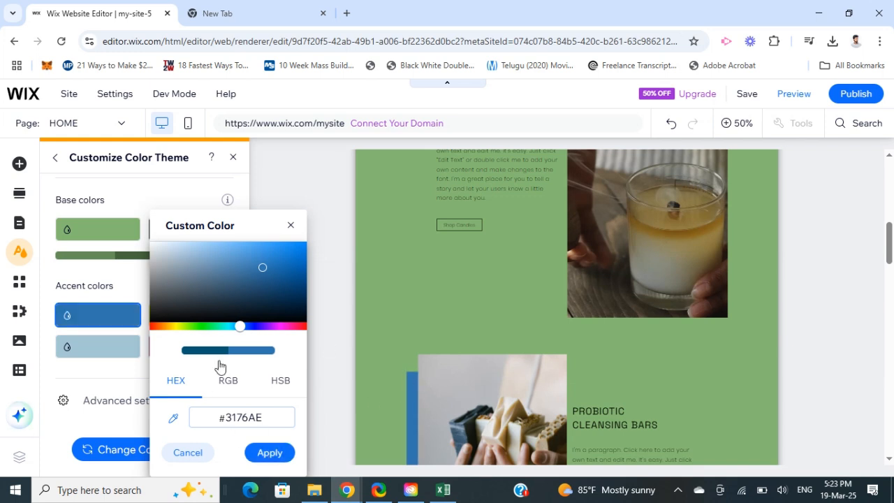
pyautogui.click(140, 256)
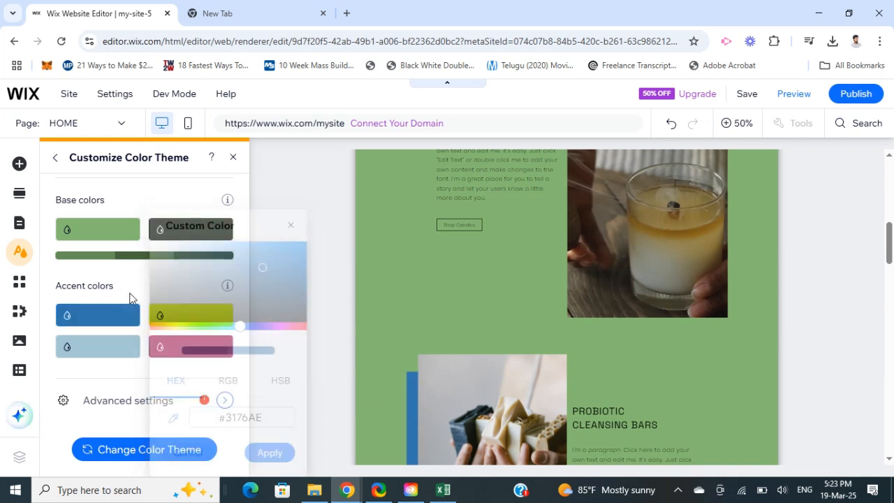
# Change the light blue accent color to a dark red, #9E234E, apply it, and check the page's new colors
pyautogui.click(115, 354)
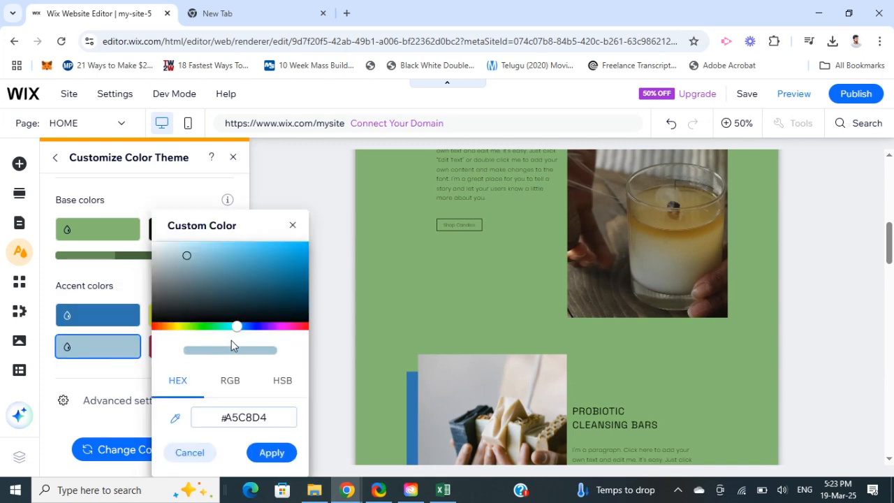
pyautogui.click(300, 327)
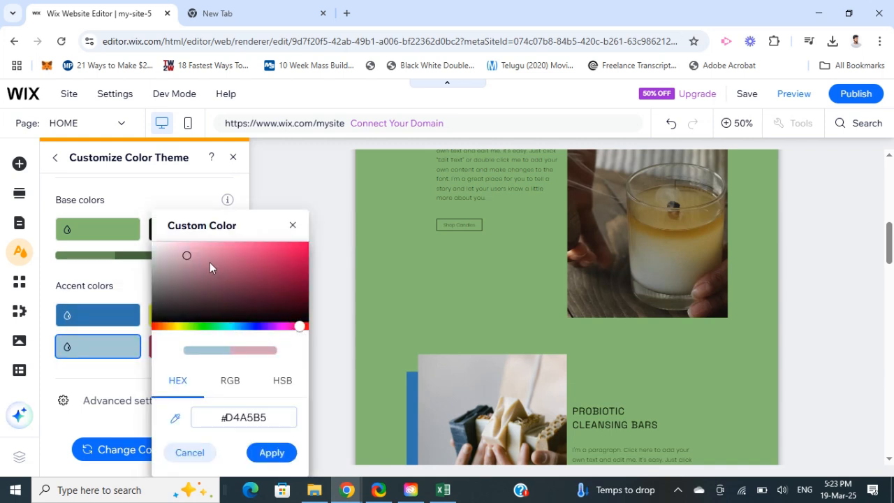
pyautogui.moveTo(272, 261); pyautogui.dragTo(273, 273)
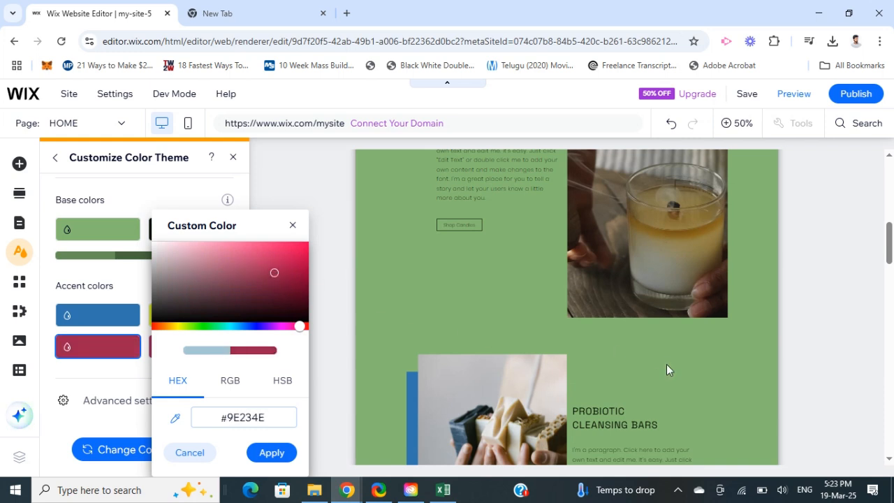
pyautogui.click(272, 453)
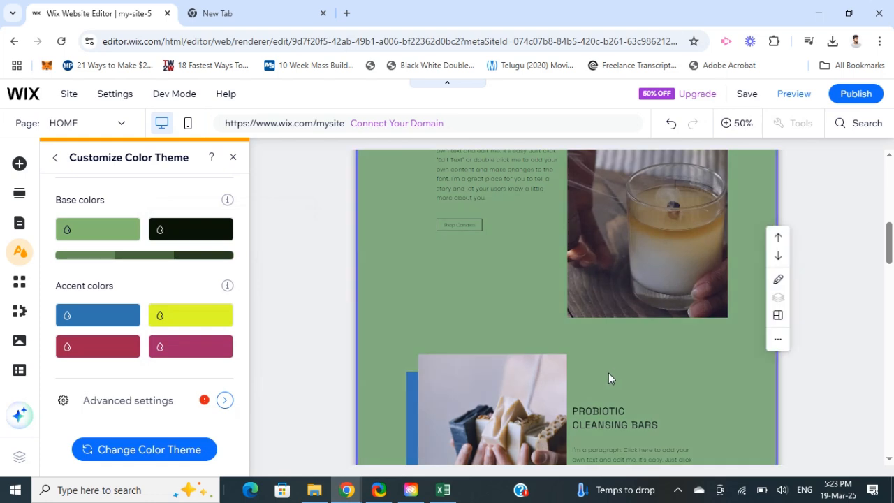
pyautogui.scroll(-2, 606, 376)
pyautogui.scroll(-5, 603, 376)
pyautogui.scroll(10, 600, 377)
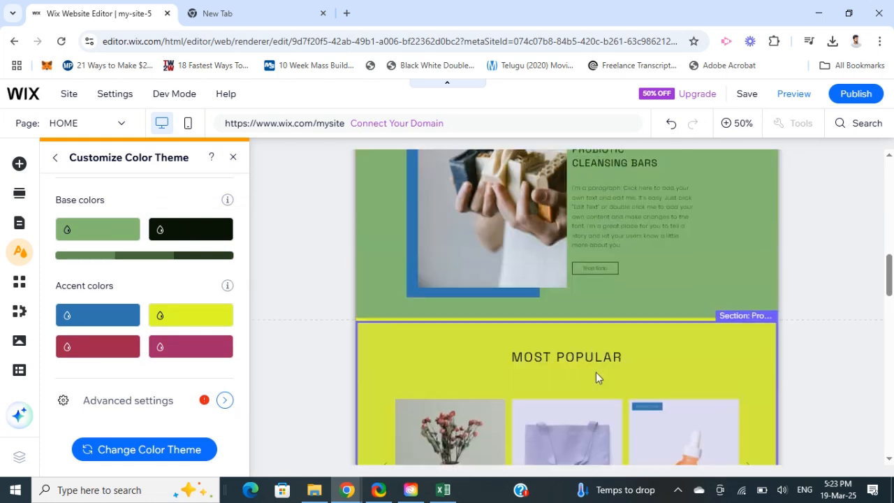
pyautogui.scroll(3, 596, 377)
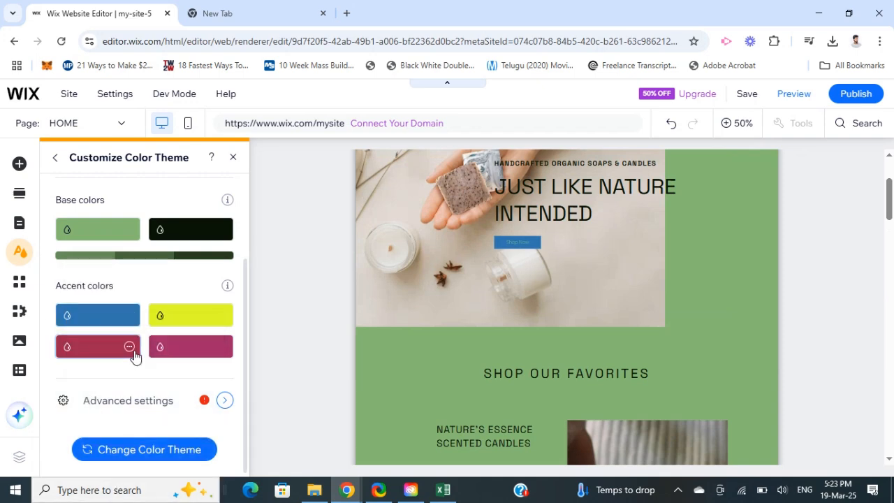
pyautogui.scroll(3, 132, 353)
pyautogui.scroll(-3, 134, 358)
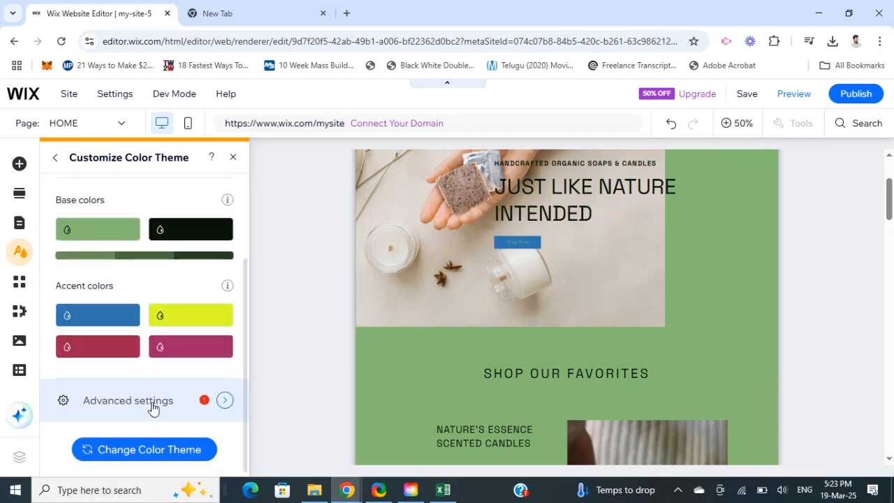
# Examine the advanced color defaults for backgrounds, text and buttons, and return to the site design options
pyautogui.click(224, 401)
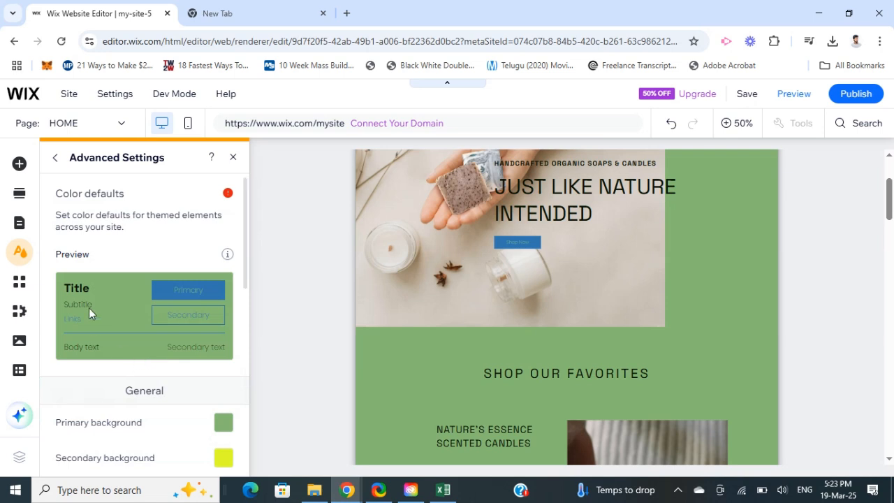
pyautogui.scroll(-1, 87, 310)
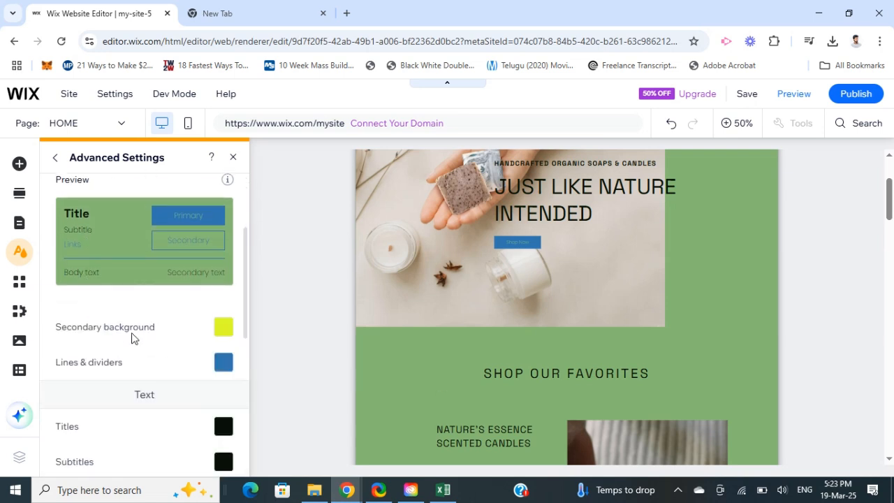
pyautogui.scroll(-3, 137, 363)
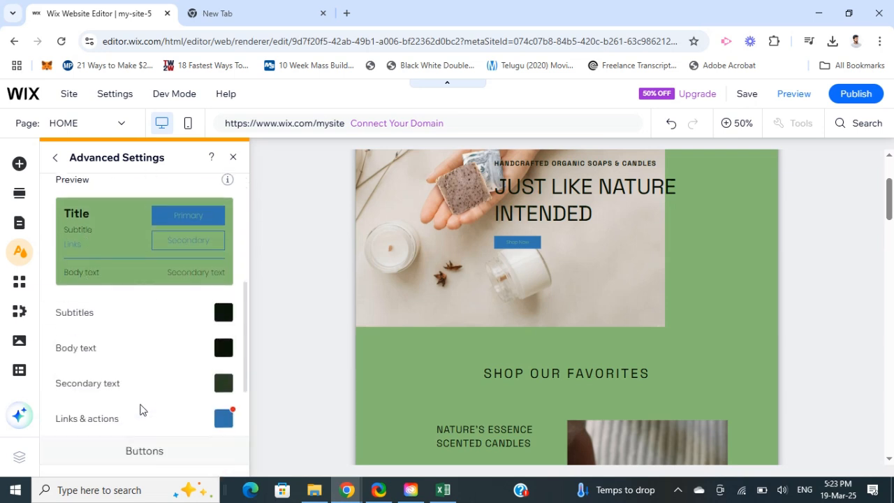
pyautogui.scroll(2, 136, 363)
pyautogui.scroll(-4, 137, 364)
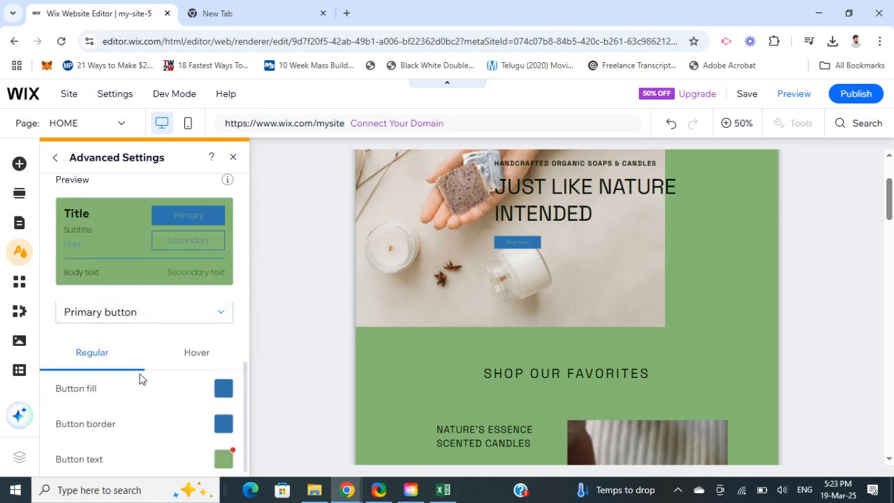
pyautogui.scroll(5, 163, 363)
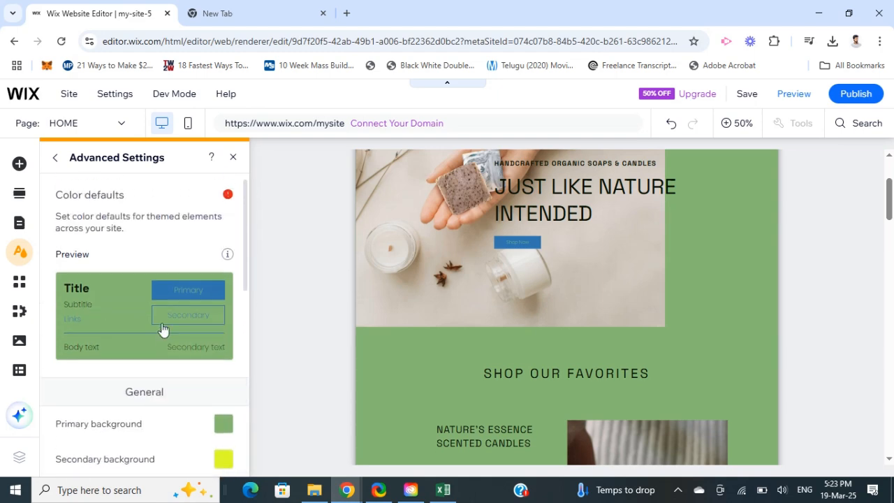
pyautogui.click(55, 159)
pyautogui.click(55, 158)
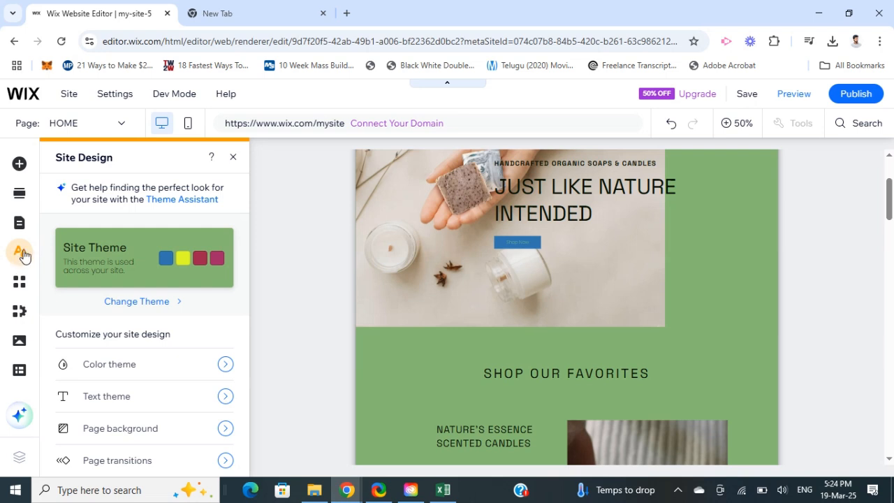
# Open the text theme customization and set the heading font to Stencil
pyautogui.click(106, 397)
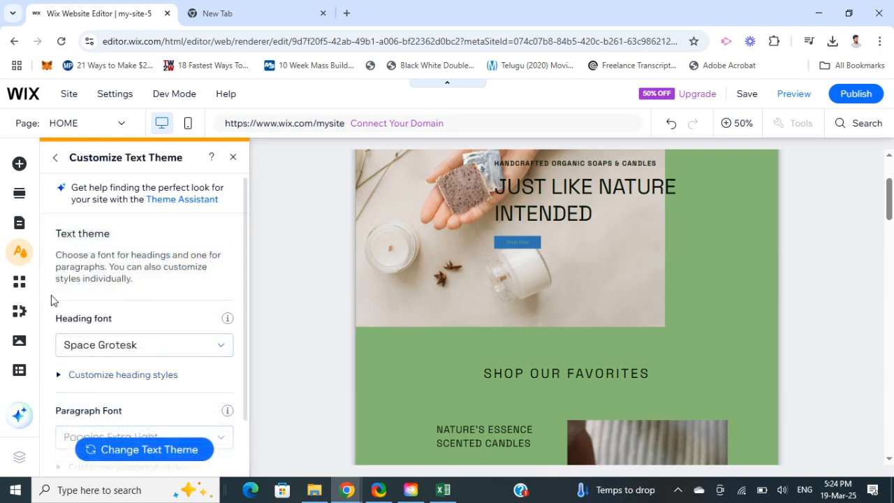
pyautogui.scroll(-1, 170, 368)
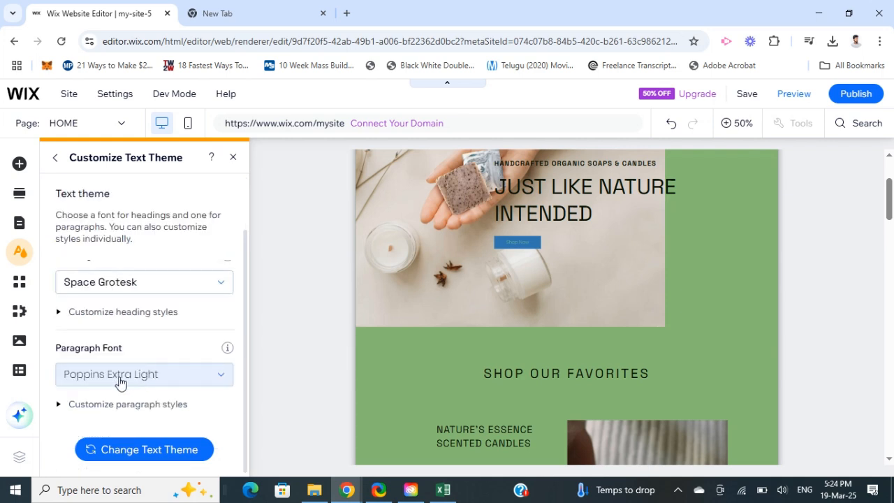
pyautogui.scroll(1, 119, 381)
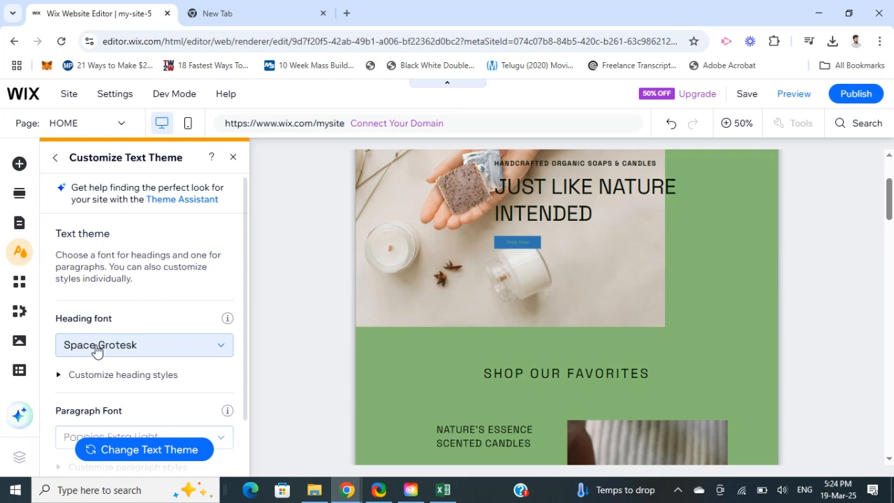
pyautogui.scroll(-1, 129, 402)
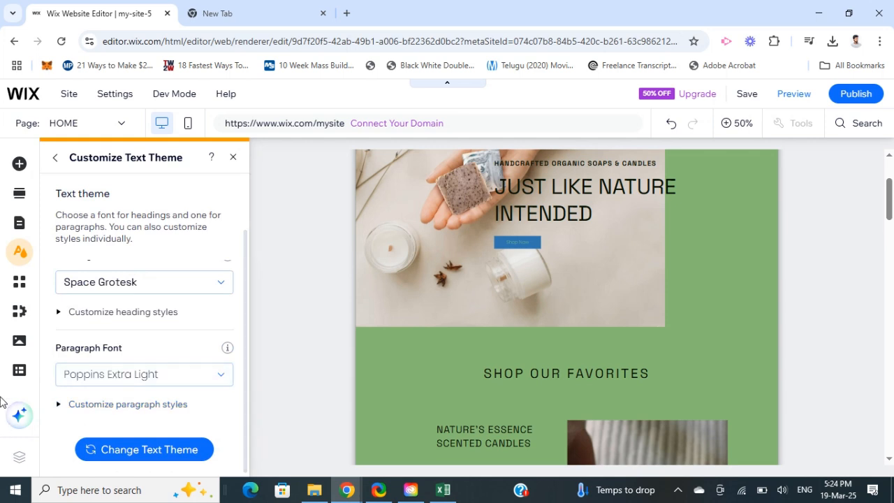
pyautogui.scroll(1, 139, 304)
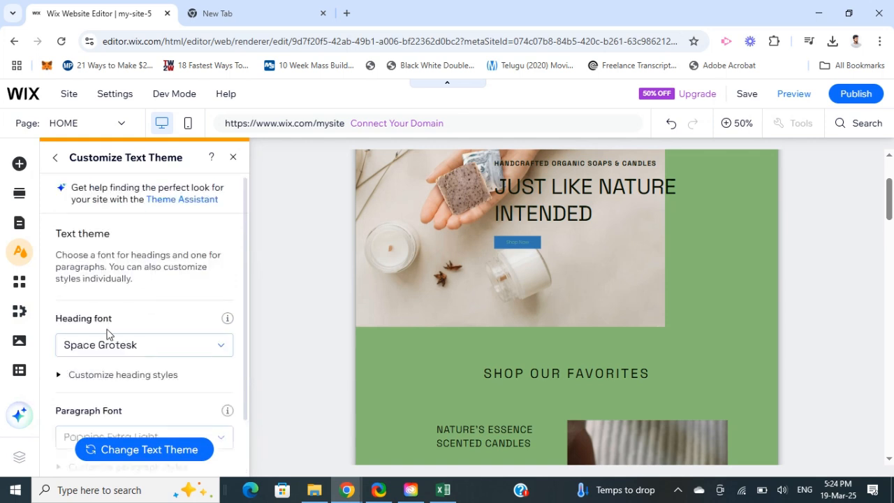
pyautogui.click(223, 350)
pyautogui.scroll(-2, 169, 253)
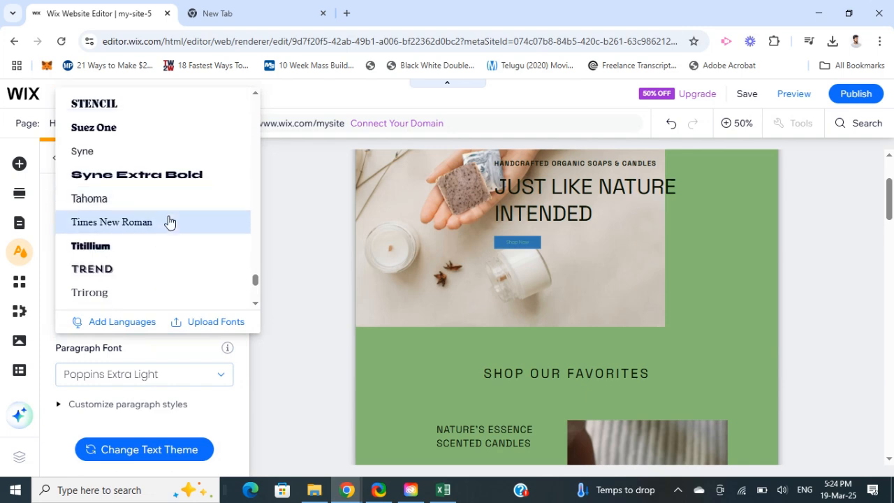
pyautogui.scroll(-3, 168, 223)
pyautogui.scroll(3, 162, 231)
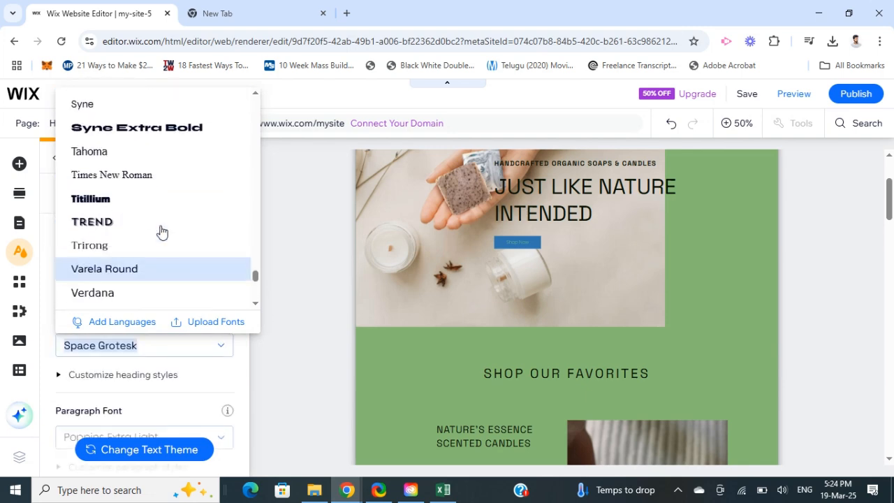
pyautogui.scroll(4, 161, 232)
pyautogui.scroll(-2, 158, 238)
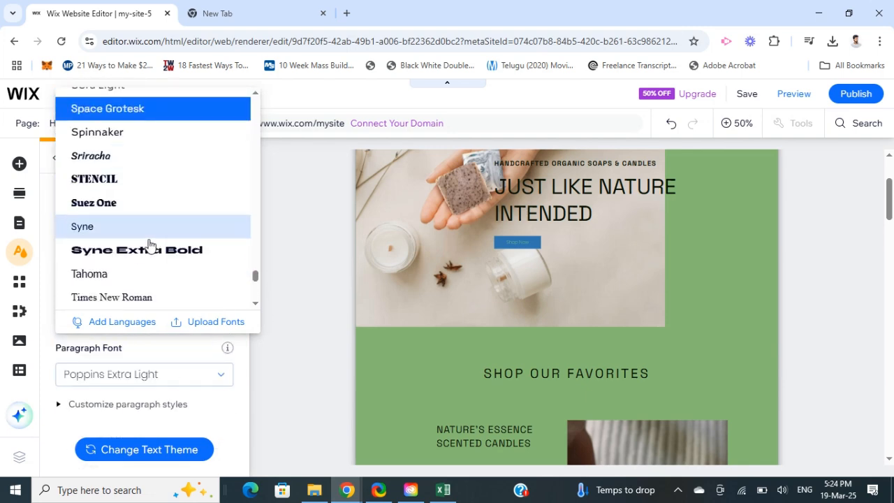
pyautogui.click(105, 179)
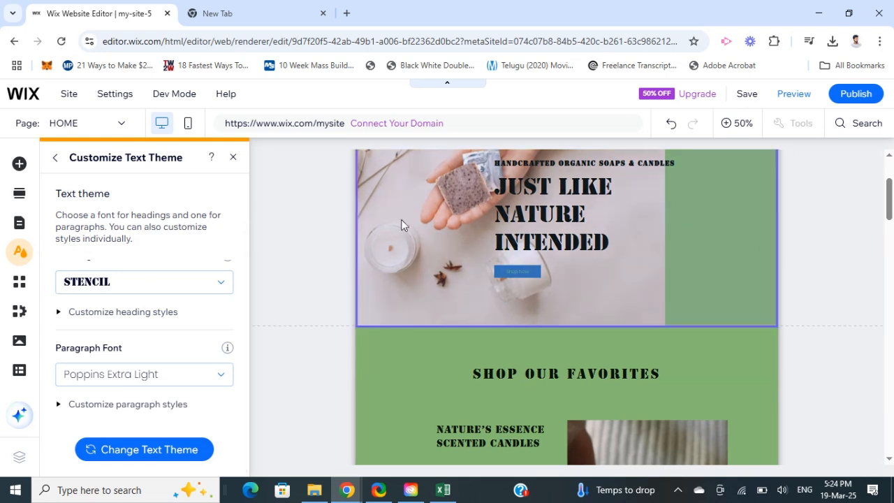
# Expand the individual heading styles and examine the font and size of each heading level
pyautogui.click(82, 313)
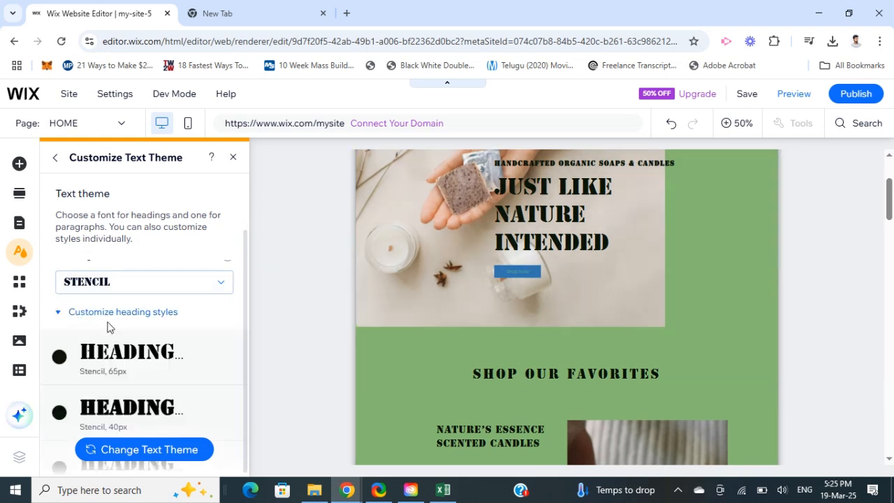
pyautogui.scroll(-1, 195, 366)
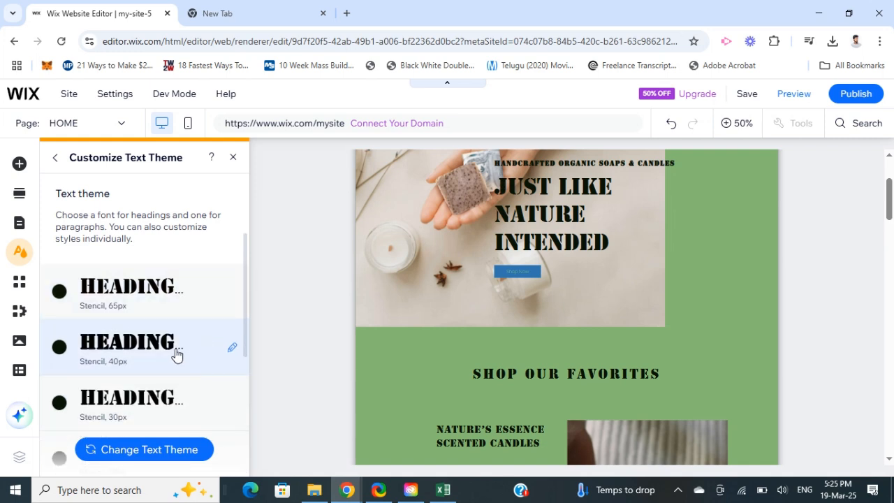
pyautogui.scroll(-2, 176, 353)
pyautogui.scroll(1, 154, 351)
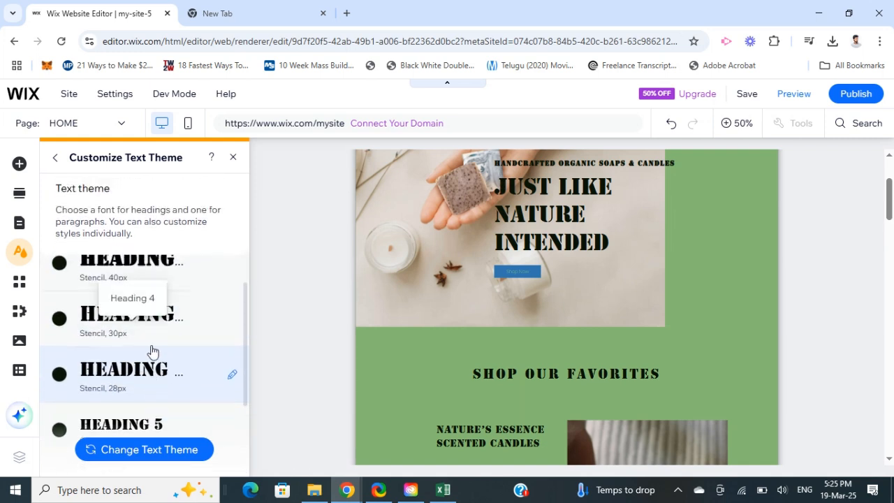
pyautogui.scroll(1, 151, 349)
pyautogui.scroll(-3, 144, 340)
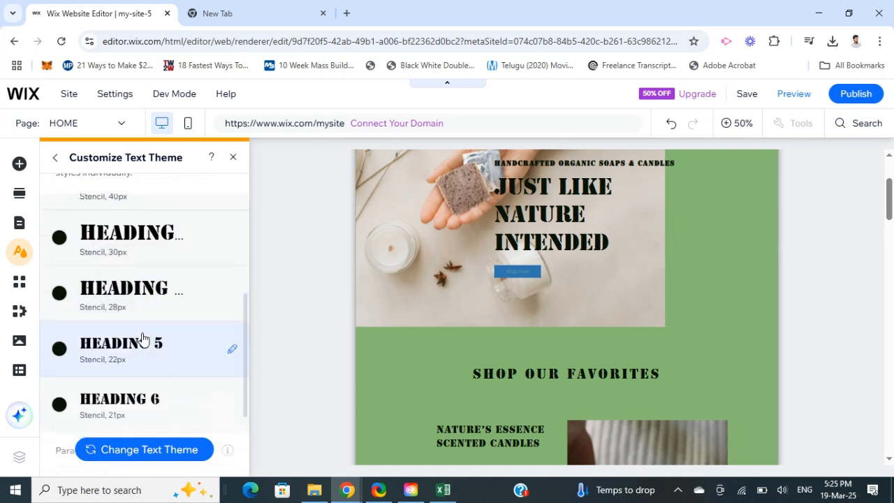
pyautogui.scroll(-2, 143, 338)
pyautogui.scroll(2, 140, 307)
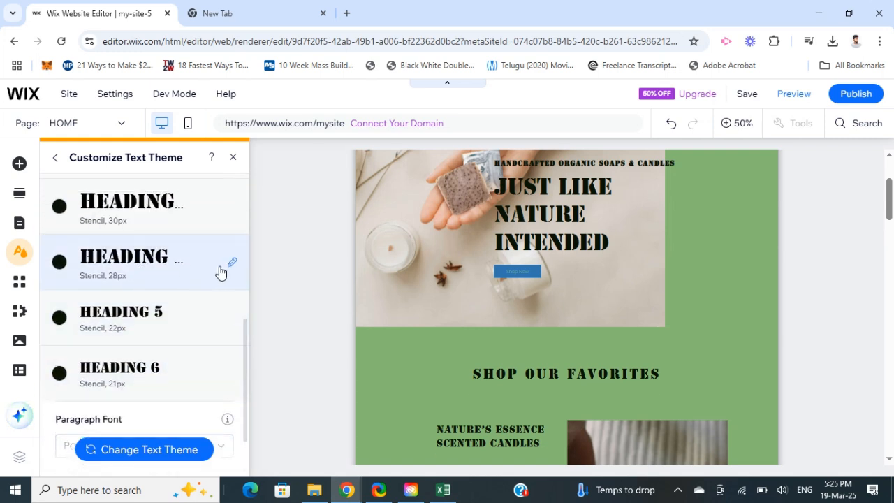
# Set the Heading 4 style's font size to 54 px, apply it, and review the heading styles
pyautogui.click(233, 265)
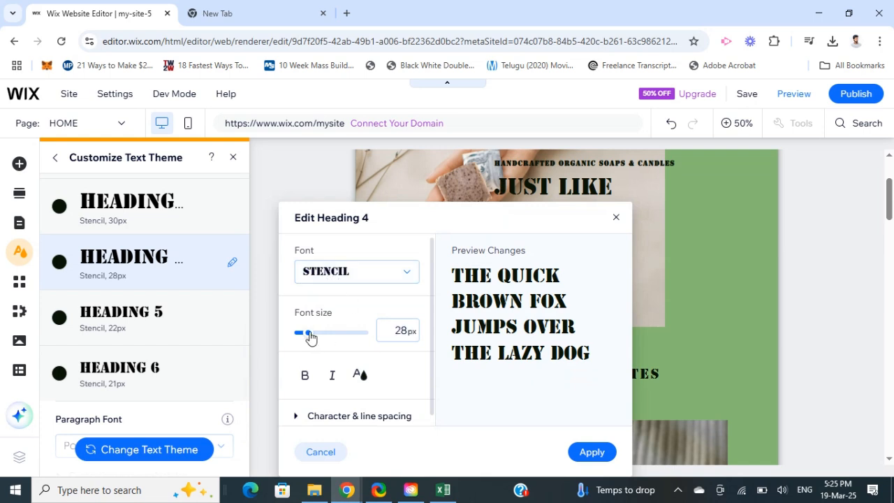
pyautogui.moveTo(310, 337); pyautogui.dragTo(317, 335)
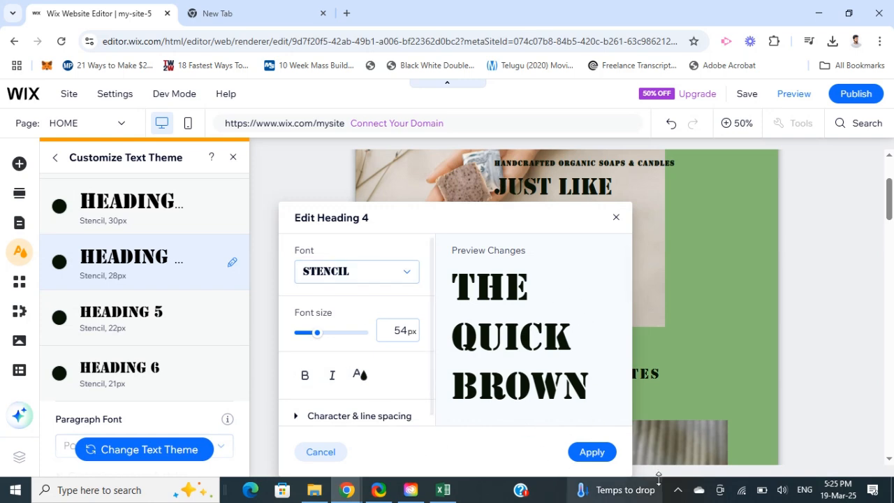
pyautogui.click(160, 292)
pyautogui.scroll(3, 163, 290)
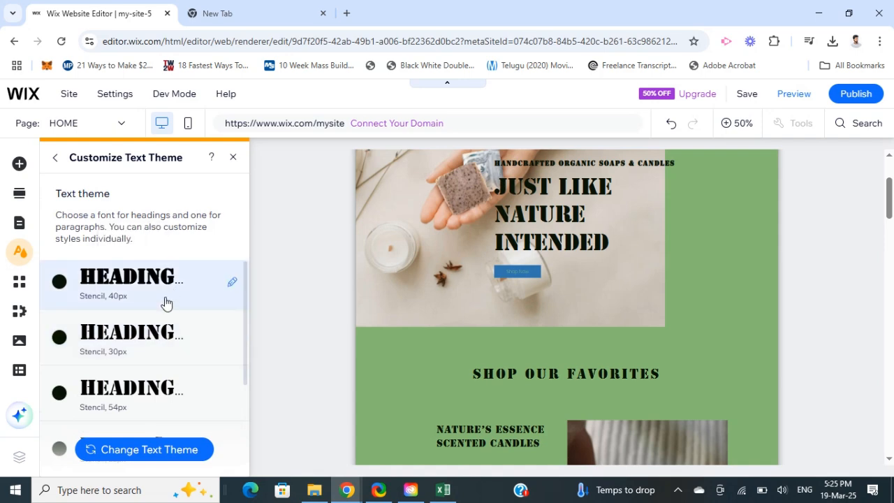
pyautogui.scroll(-4, 162, 308)
pyautogui.scroll(6, 150, 293)
pyautogui.scroll(-2, 132, 310)
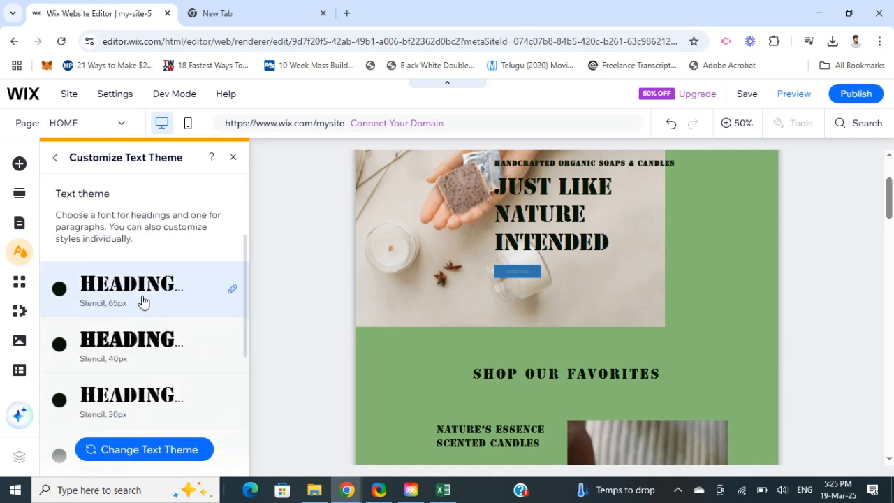
# Reopen the text theme customization, set the paragraph font to Rubik Medium, and check the paragraph text on the page
pyautogui.click(57, 159)
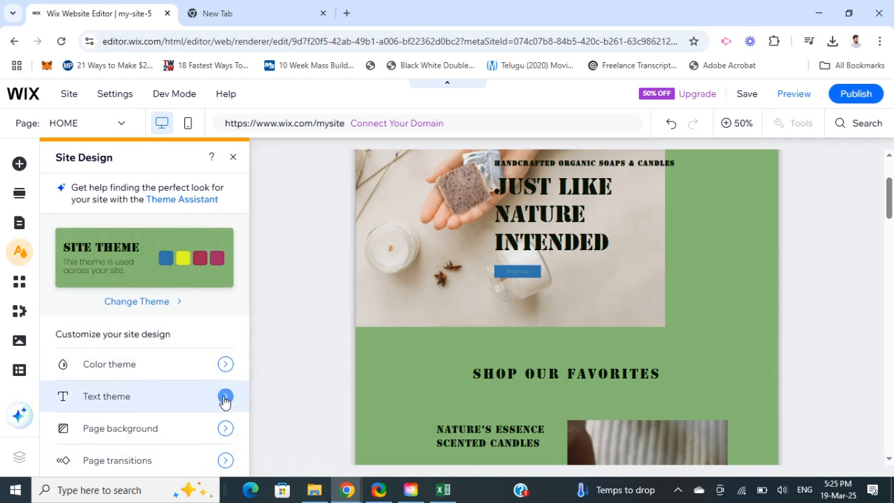
pyautogui.click(223, 396)
pyautogui.scroll(-1, 105, 315)
pyautogui.scroll(1, 80, 307)
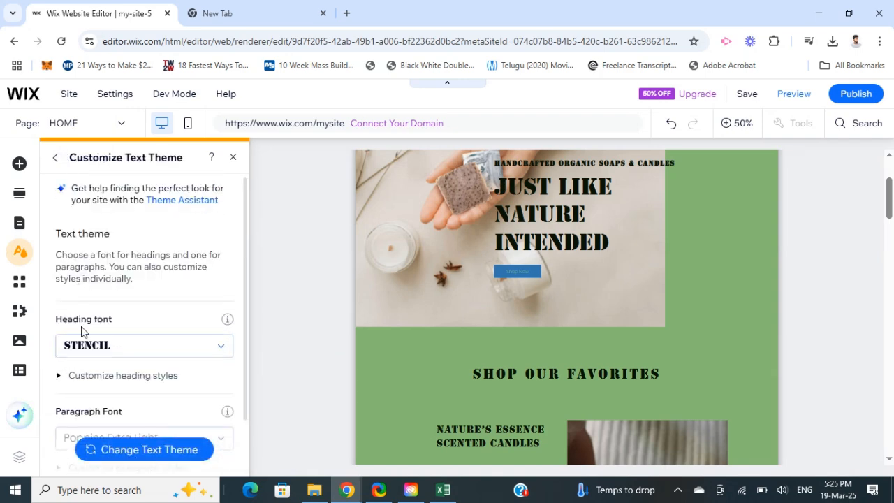
pyautogui.scroll(-1, 98, 333)
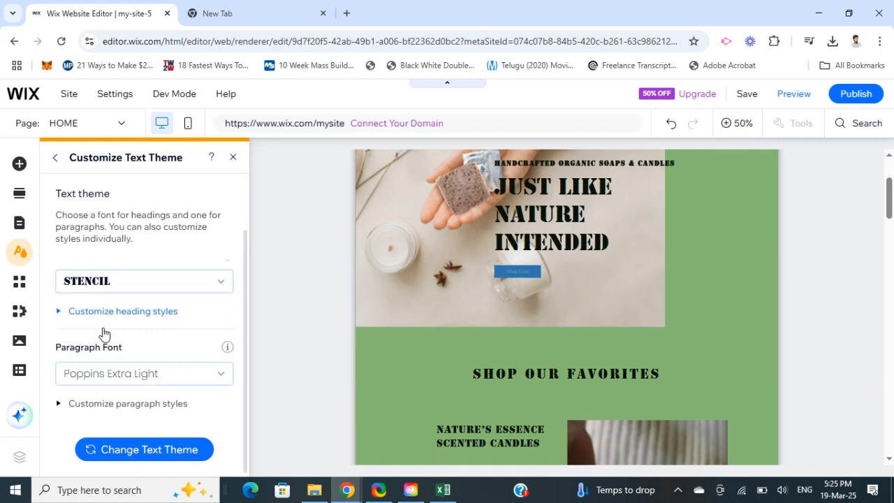
pyautogui.click(110, 379)
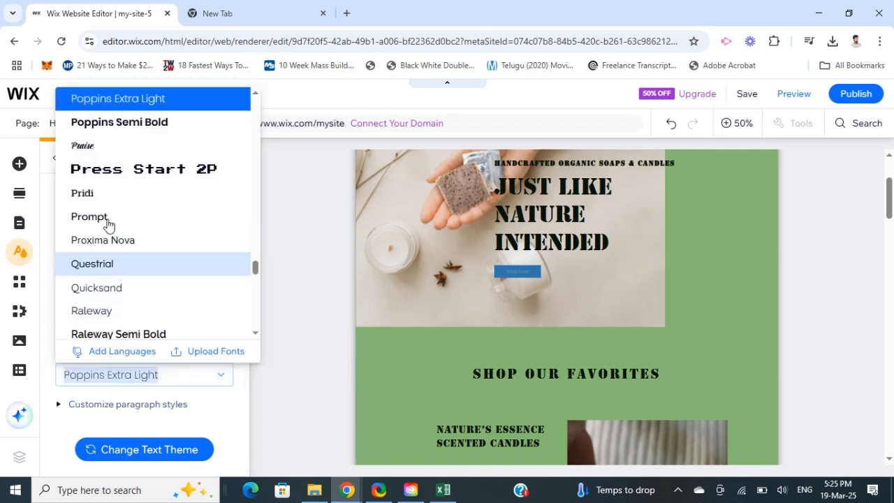
pyautogui.scroll(-2, 112, 238)
pyautogui.scroll(-3, 117, 250)
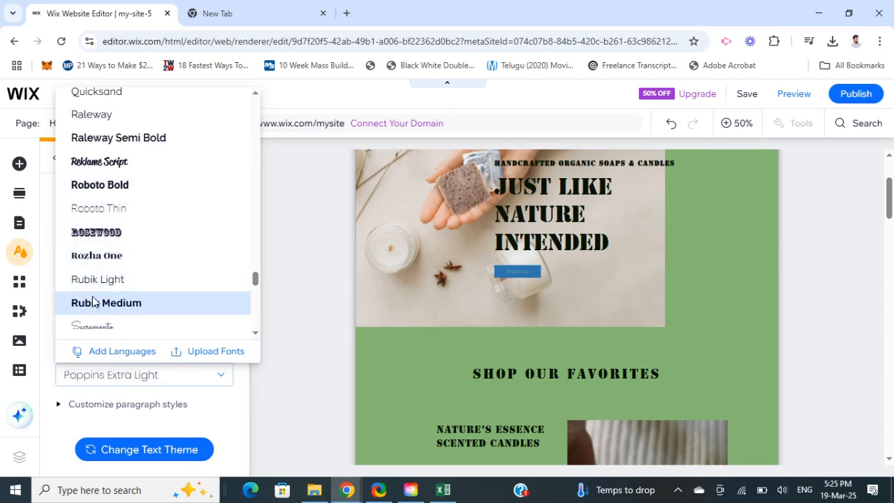
pyautogui.scroll(-5, 416, 390)
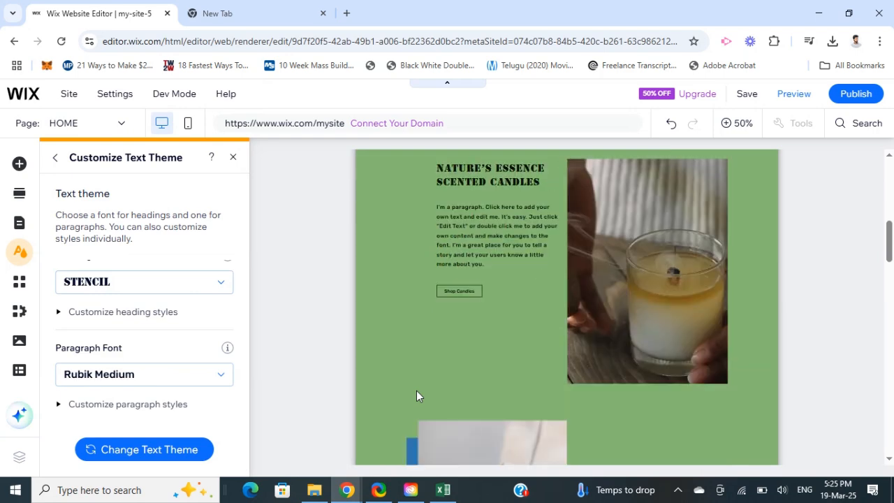
pyautogui.scroll(2, 422, 354)
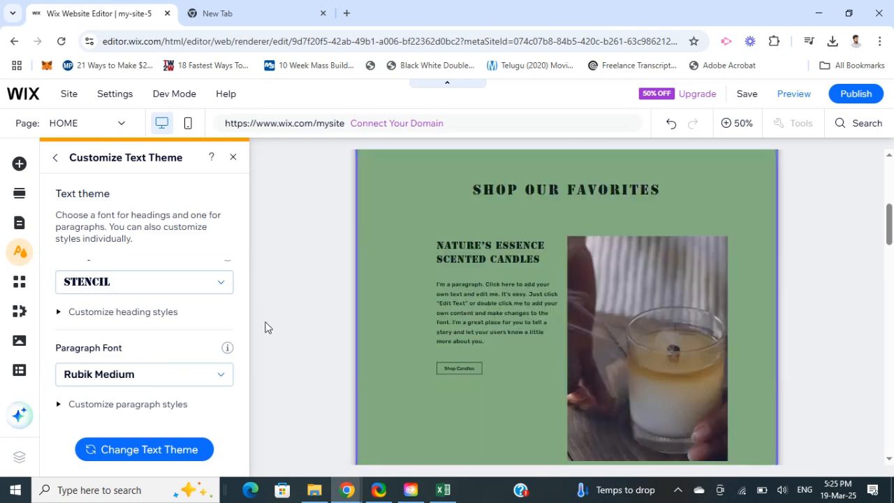
# Expand the individual paragraph styles, examine the Paragraph 2 editing options, and cancel without making changes
pyautogui.click(98, 404)
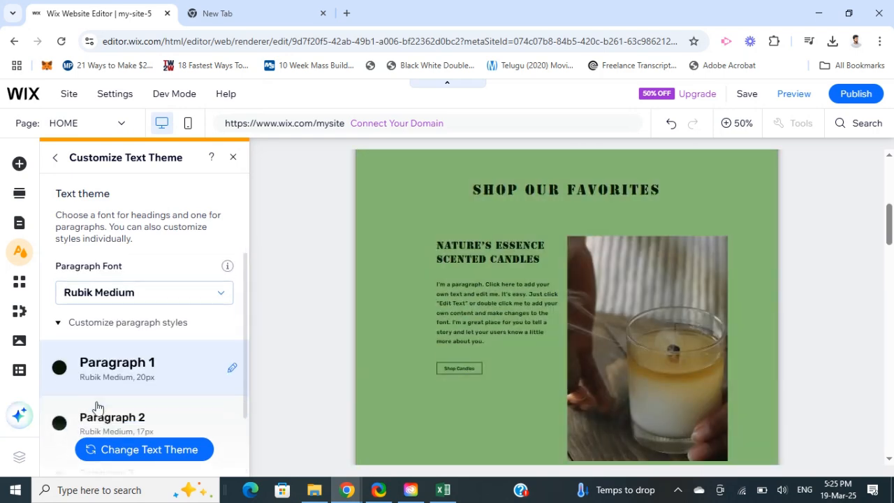
pyautogui.scroll(-1, 115, 331)
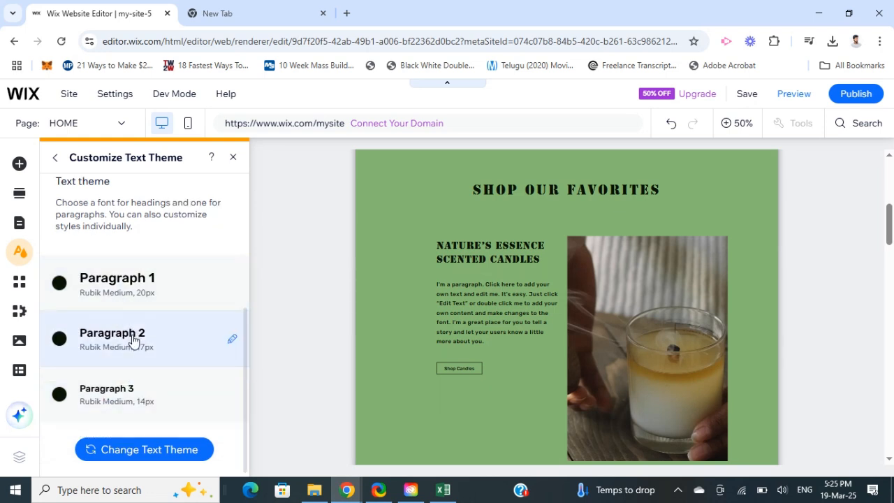
pyautogui.click(224, 353)
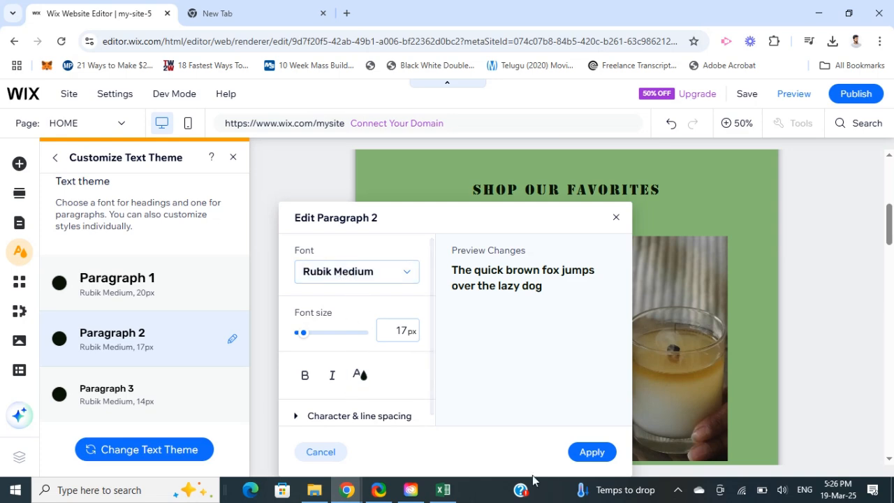
pyautogui.click(318, 452)
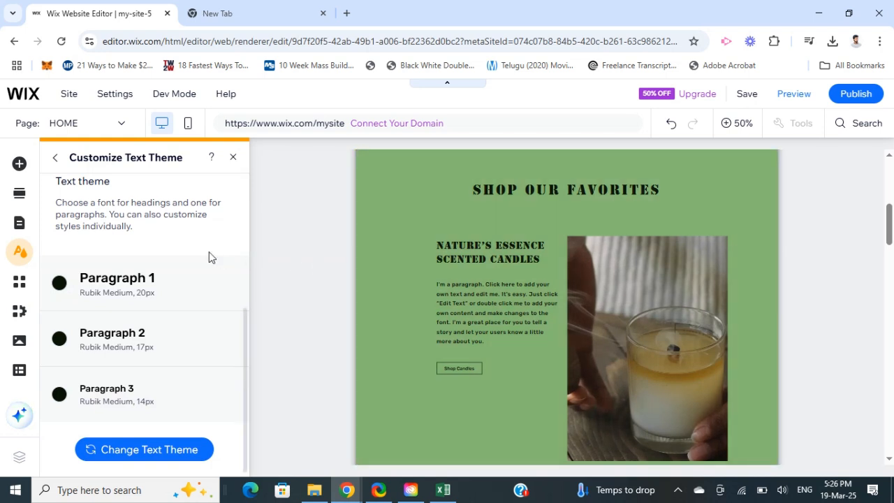
pyautogui.scroll(3, 234, 337)
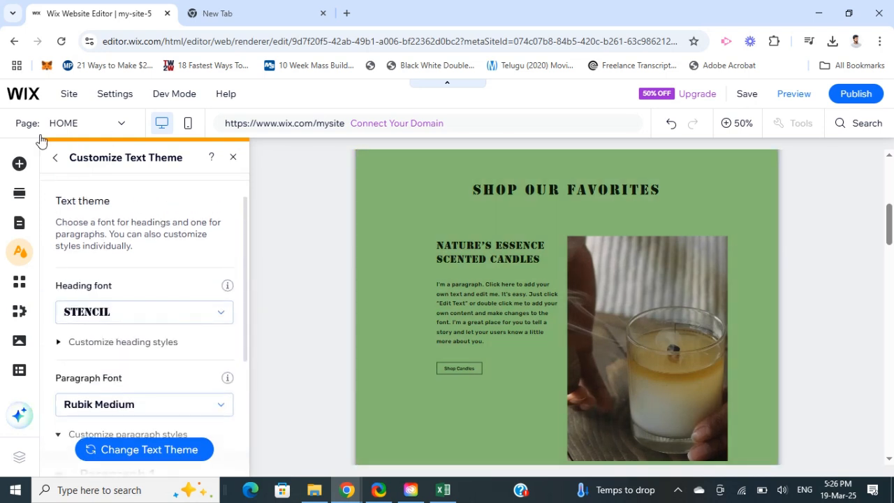